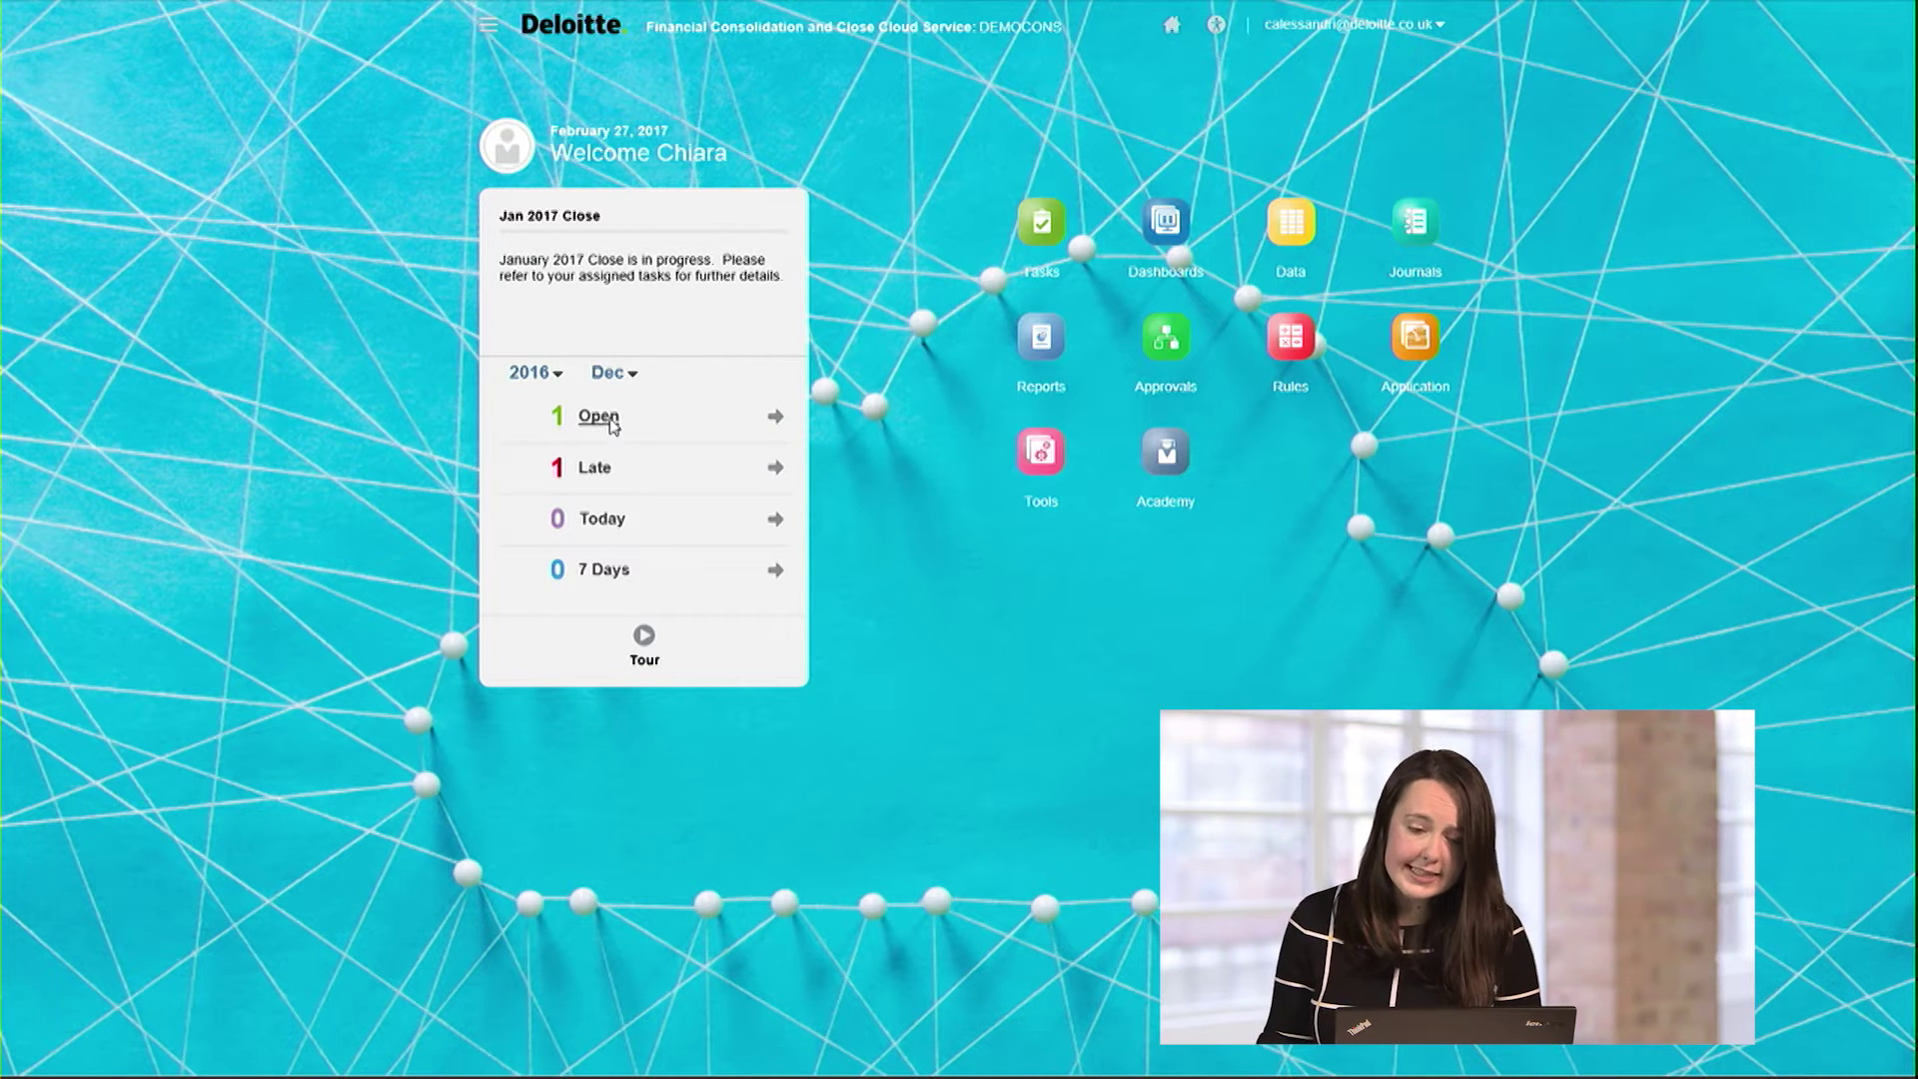
Step: Open the assigned close tasks list and select the Directors' Remuneration and Transactions task
left_click(725, 480)
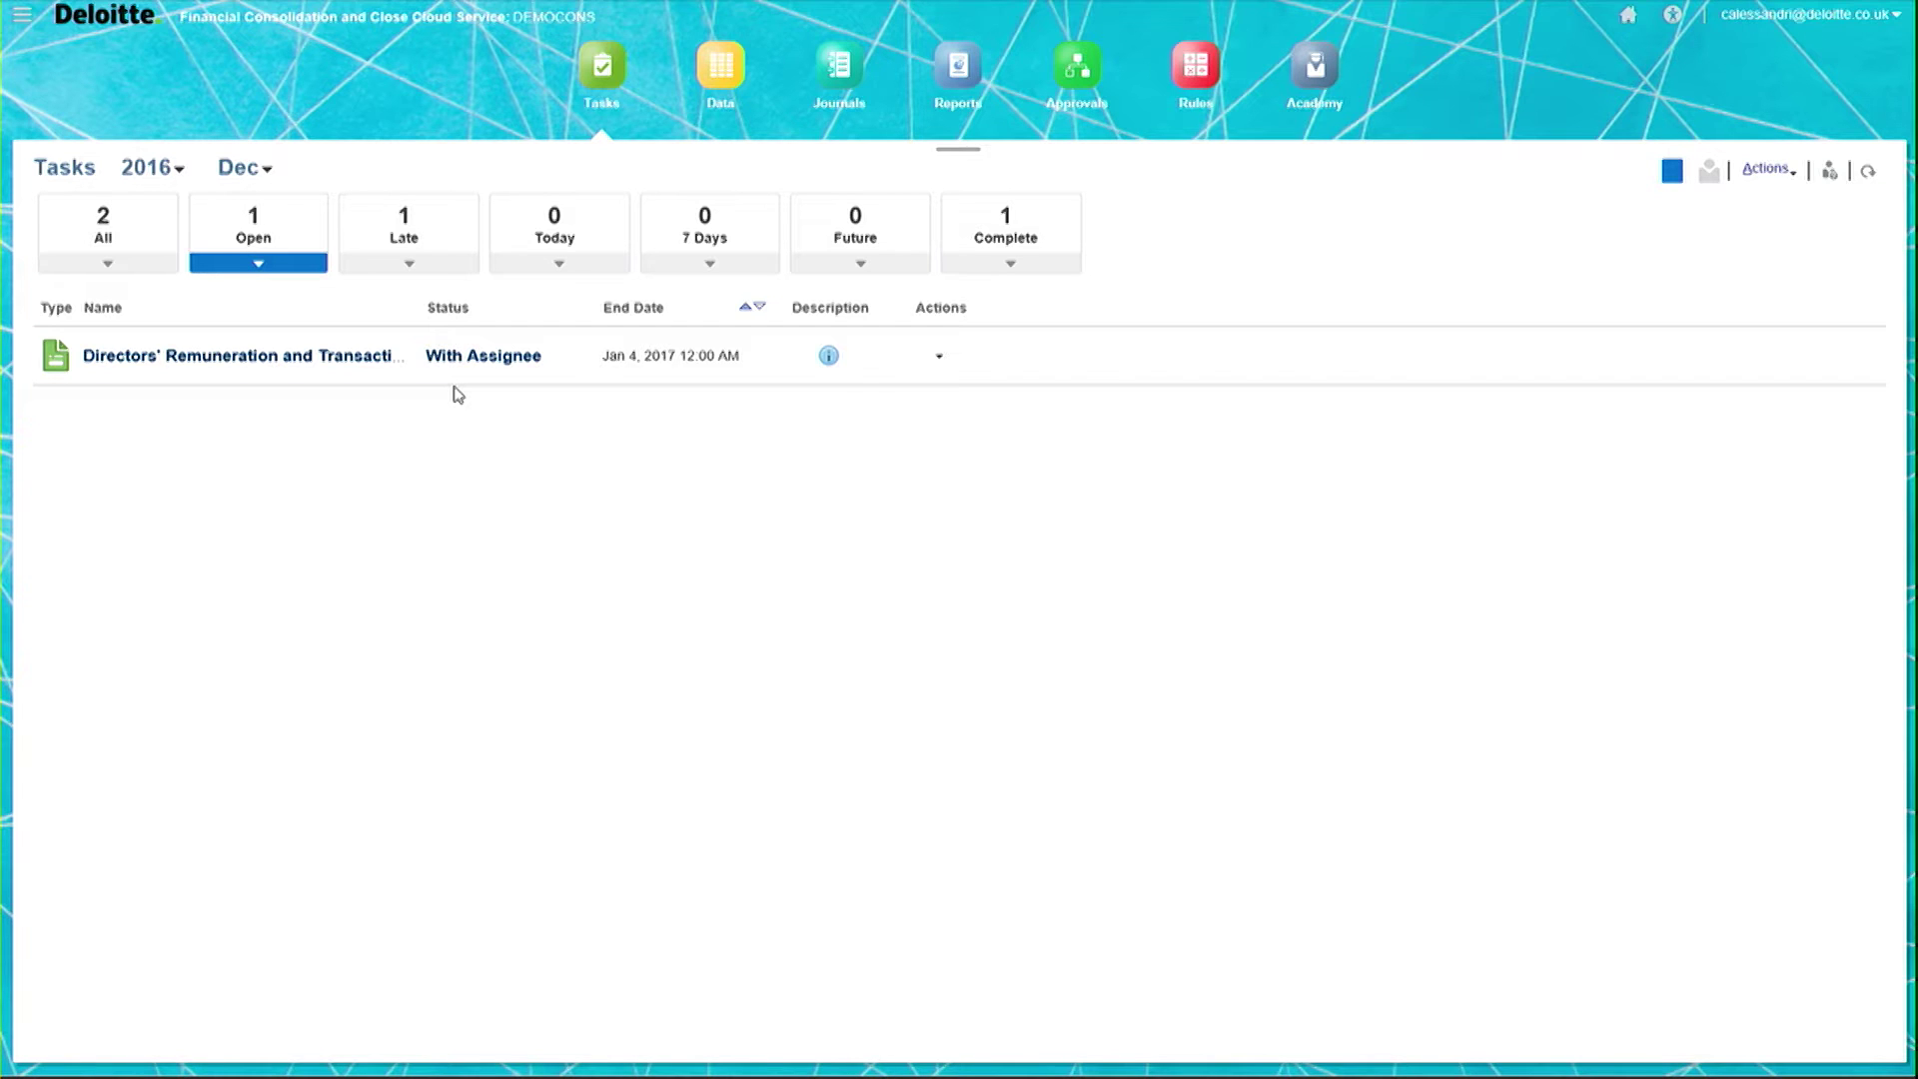
left_click(457, 390)
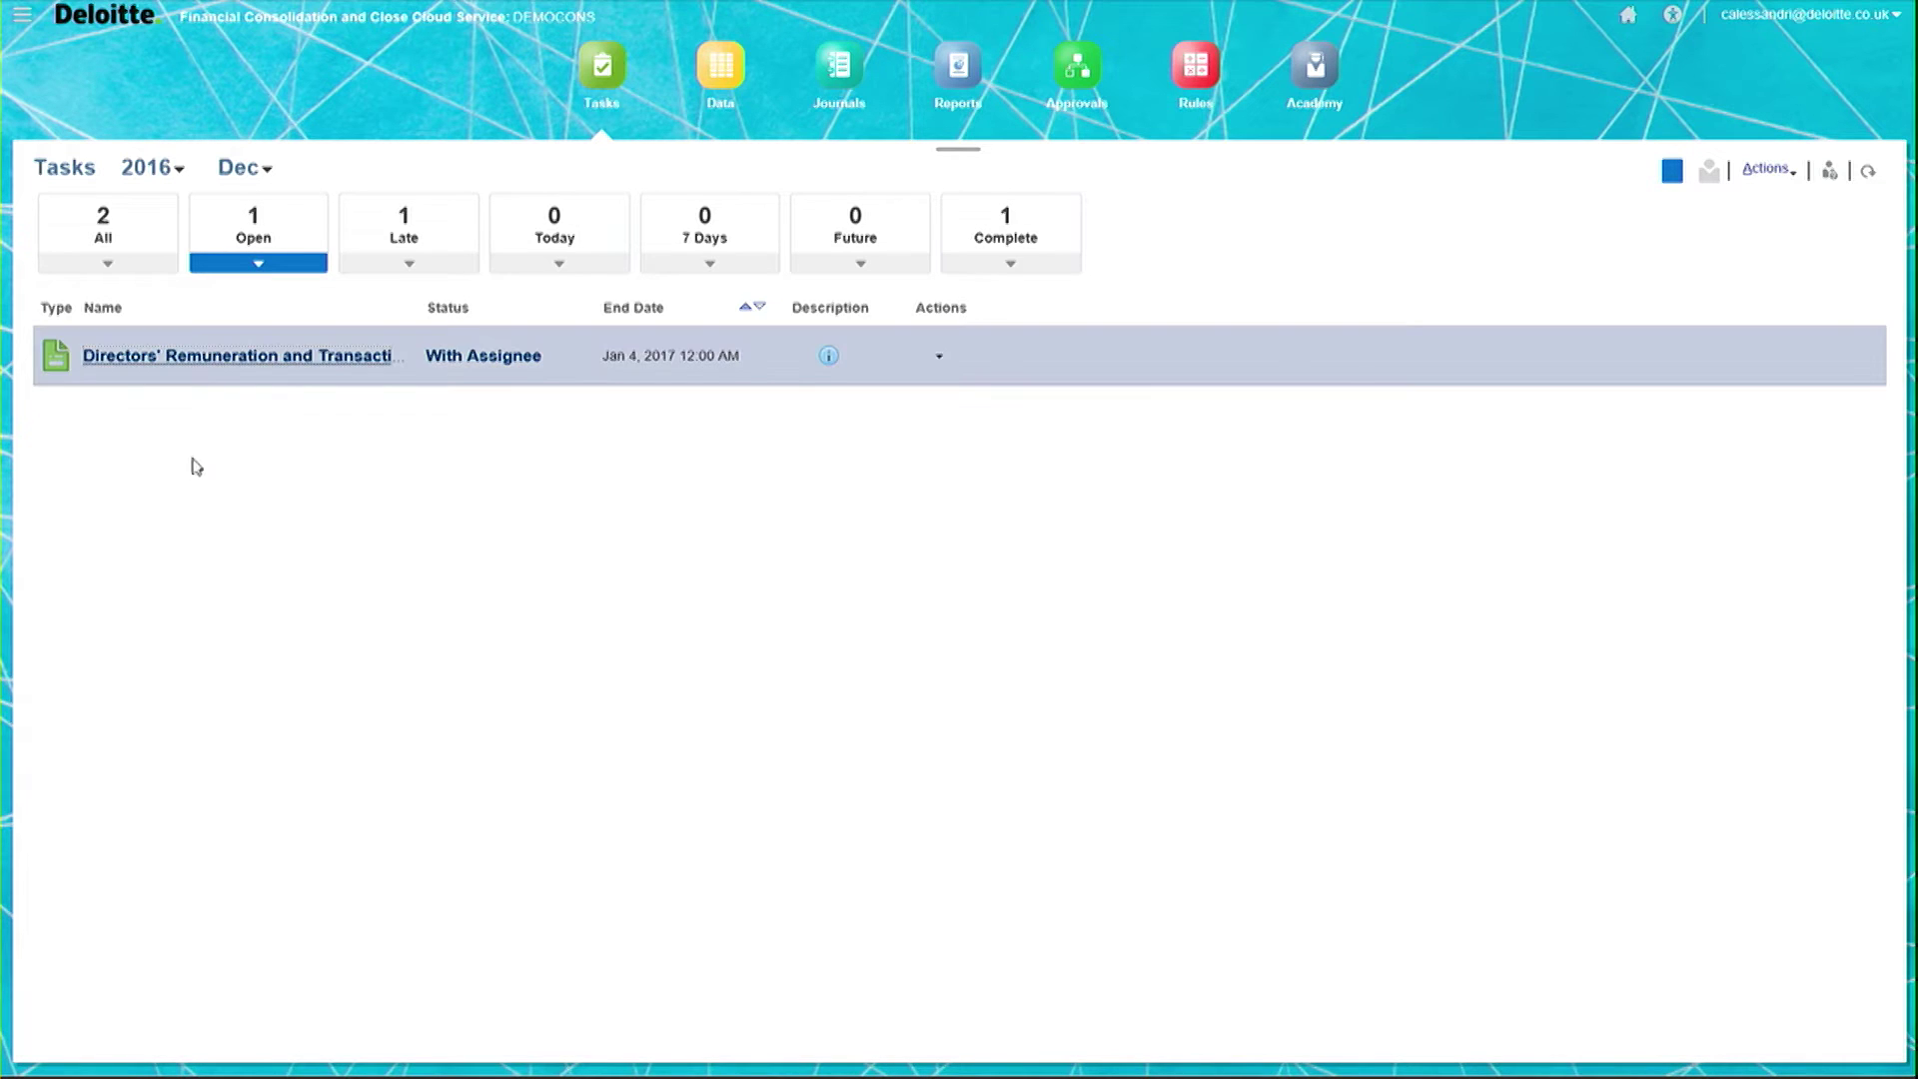
Step: Open the Directors' Remuneration and Transactions task at its empty Directors' Details tab
left_click(298, 360)
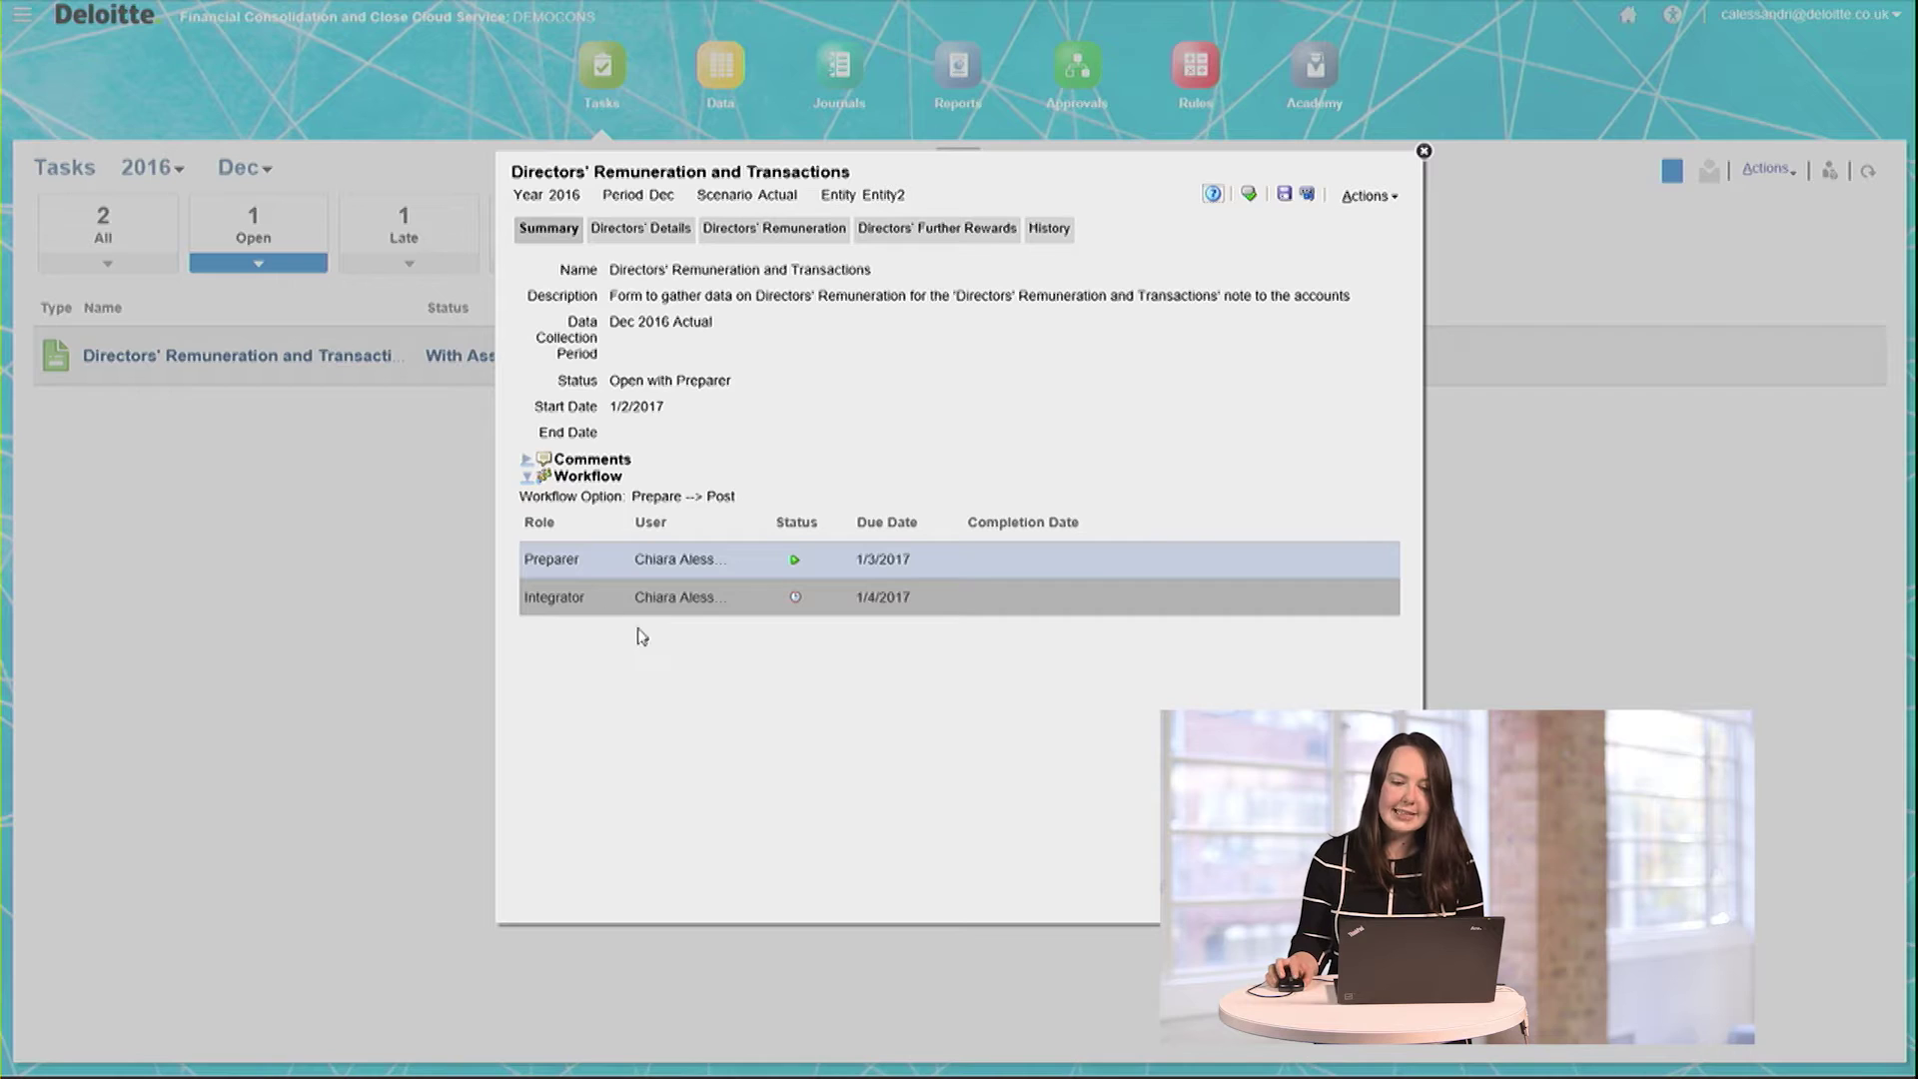
left_click(634, 229)
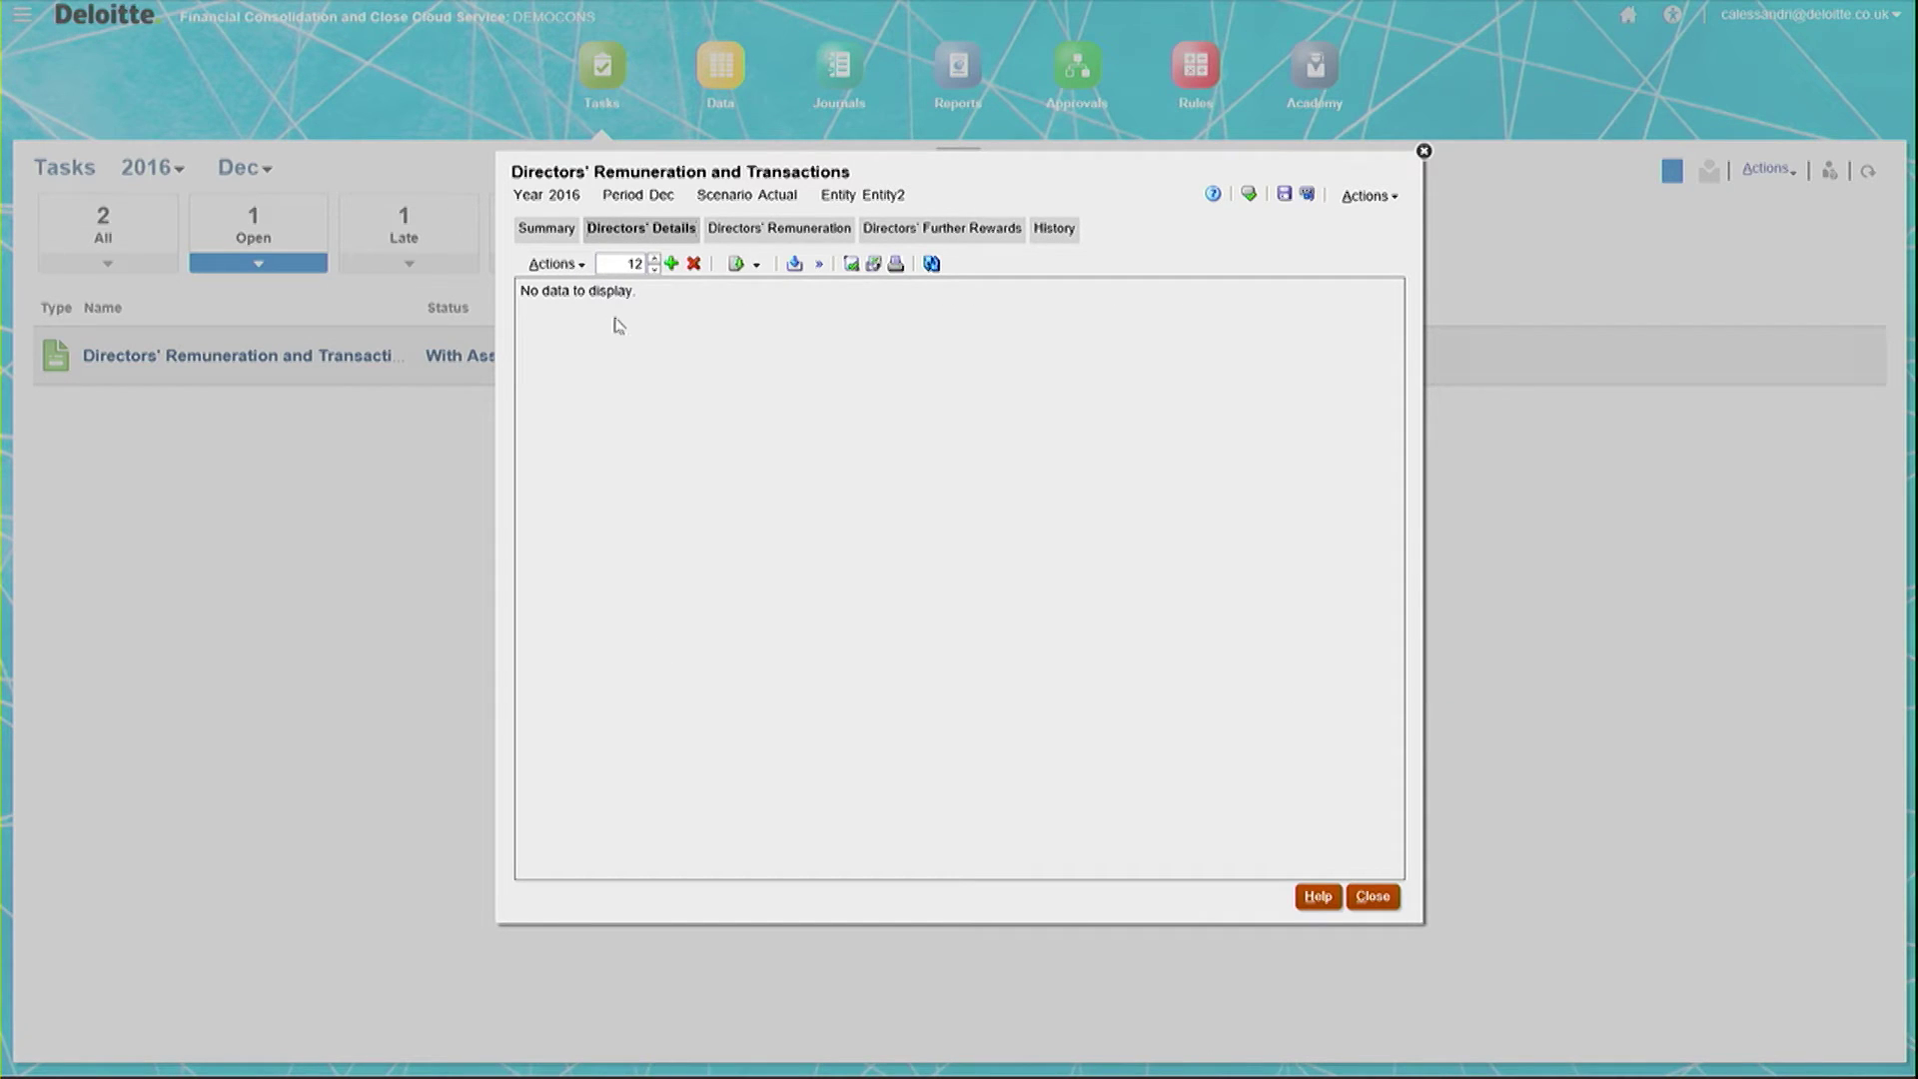
Step: Add two blank director rows and widen the Director ID Reference column
double_click(632, 264)
type("2")
left_click(671, 264)
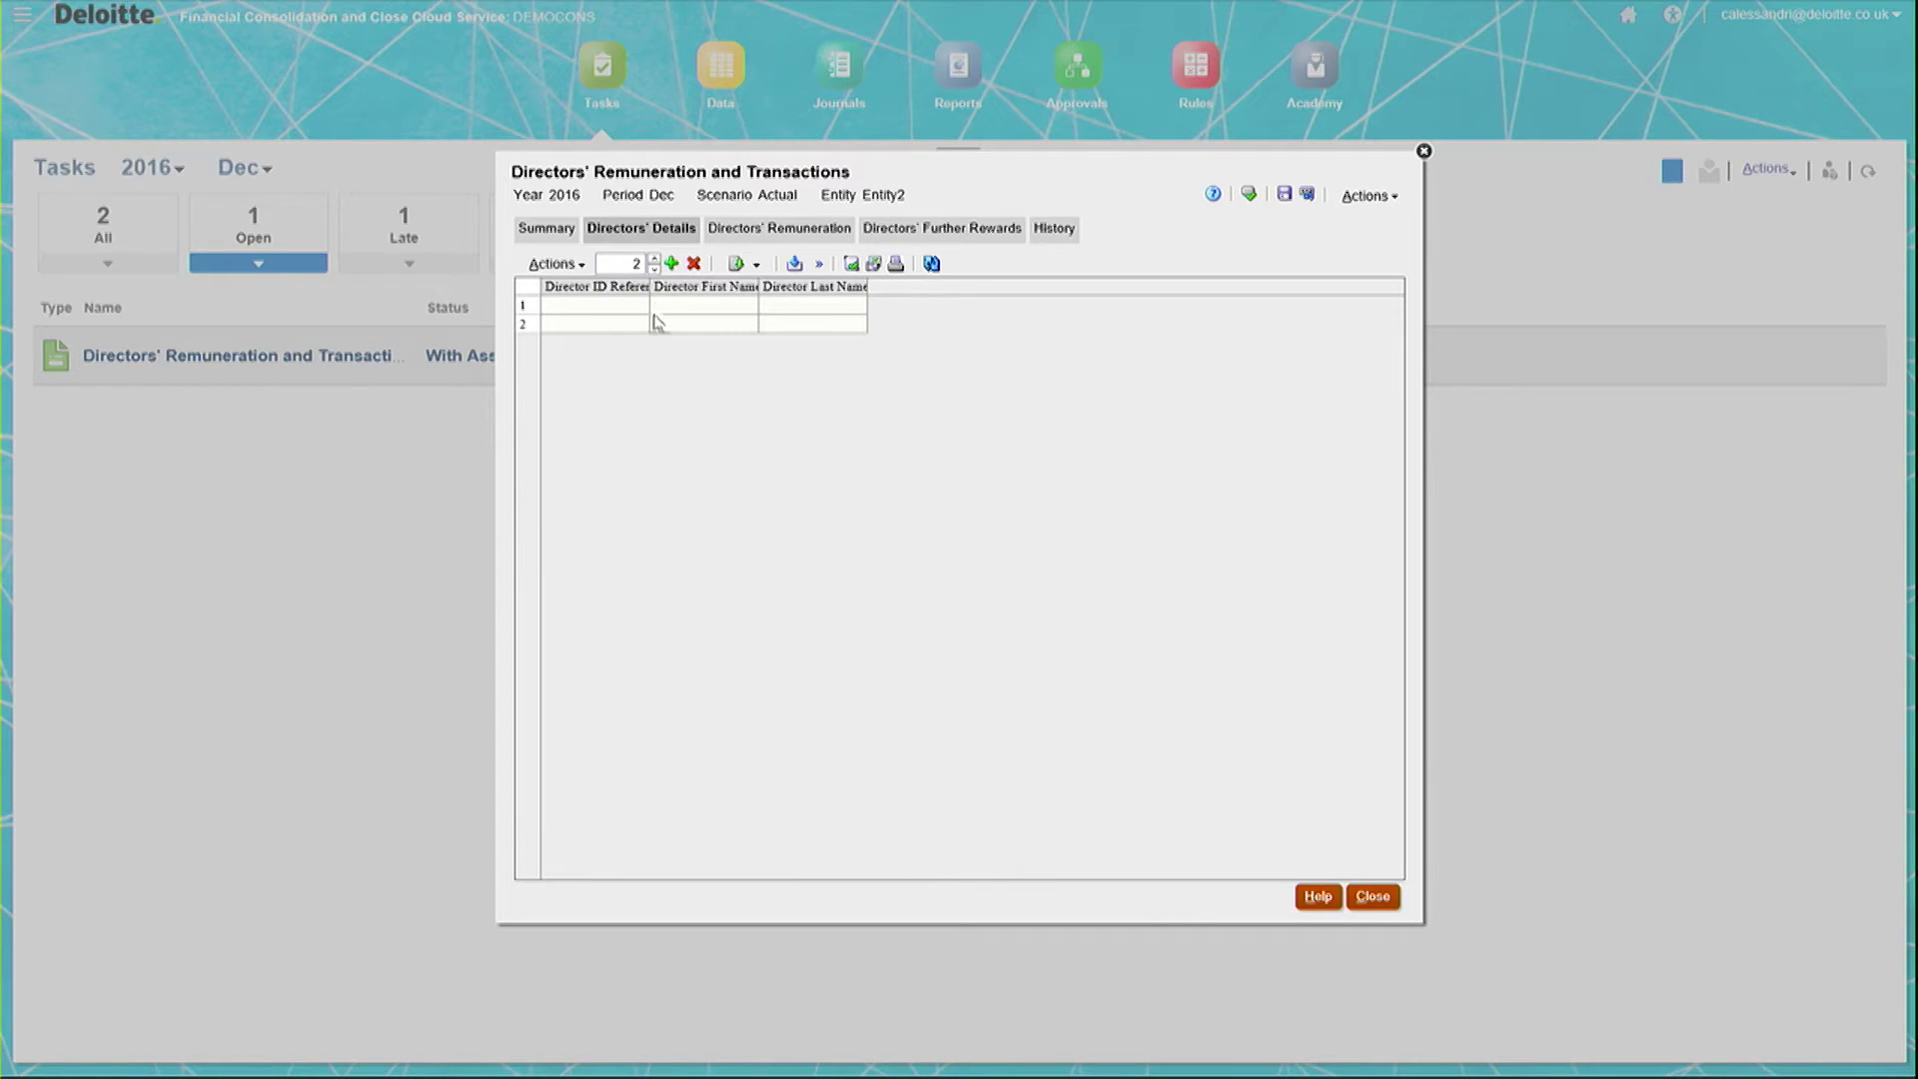
left_click_drag(650, 287, 697, 289)
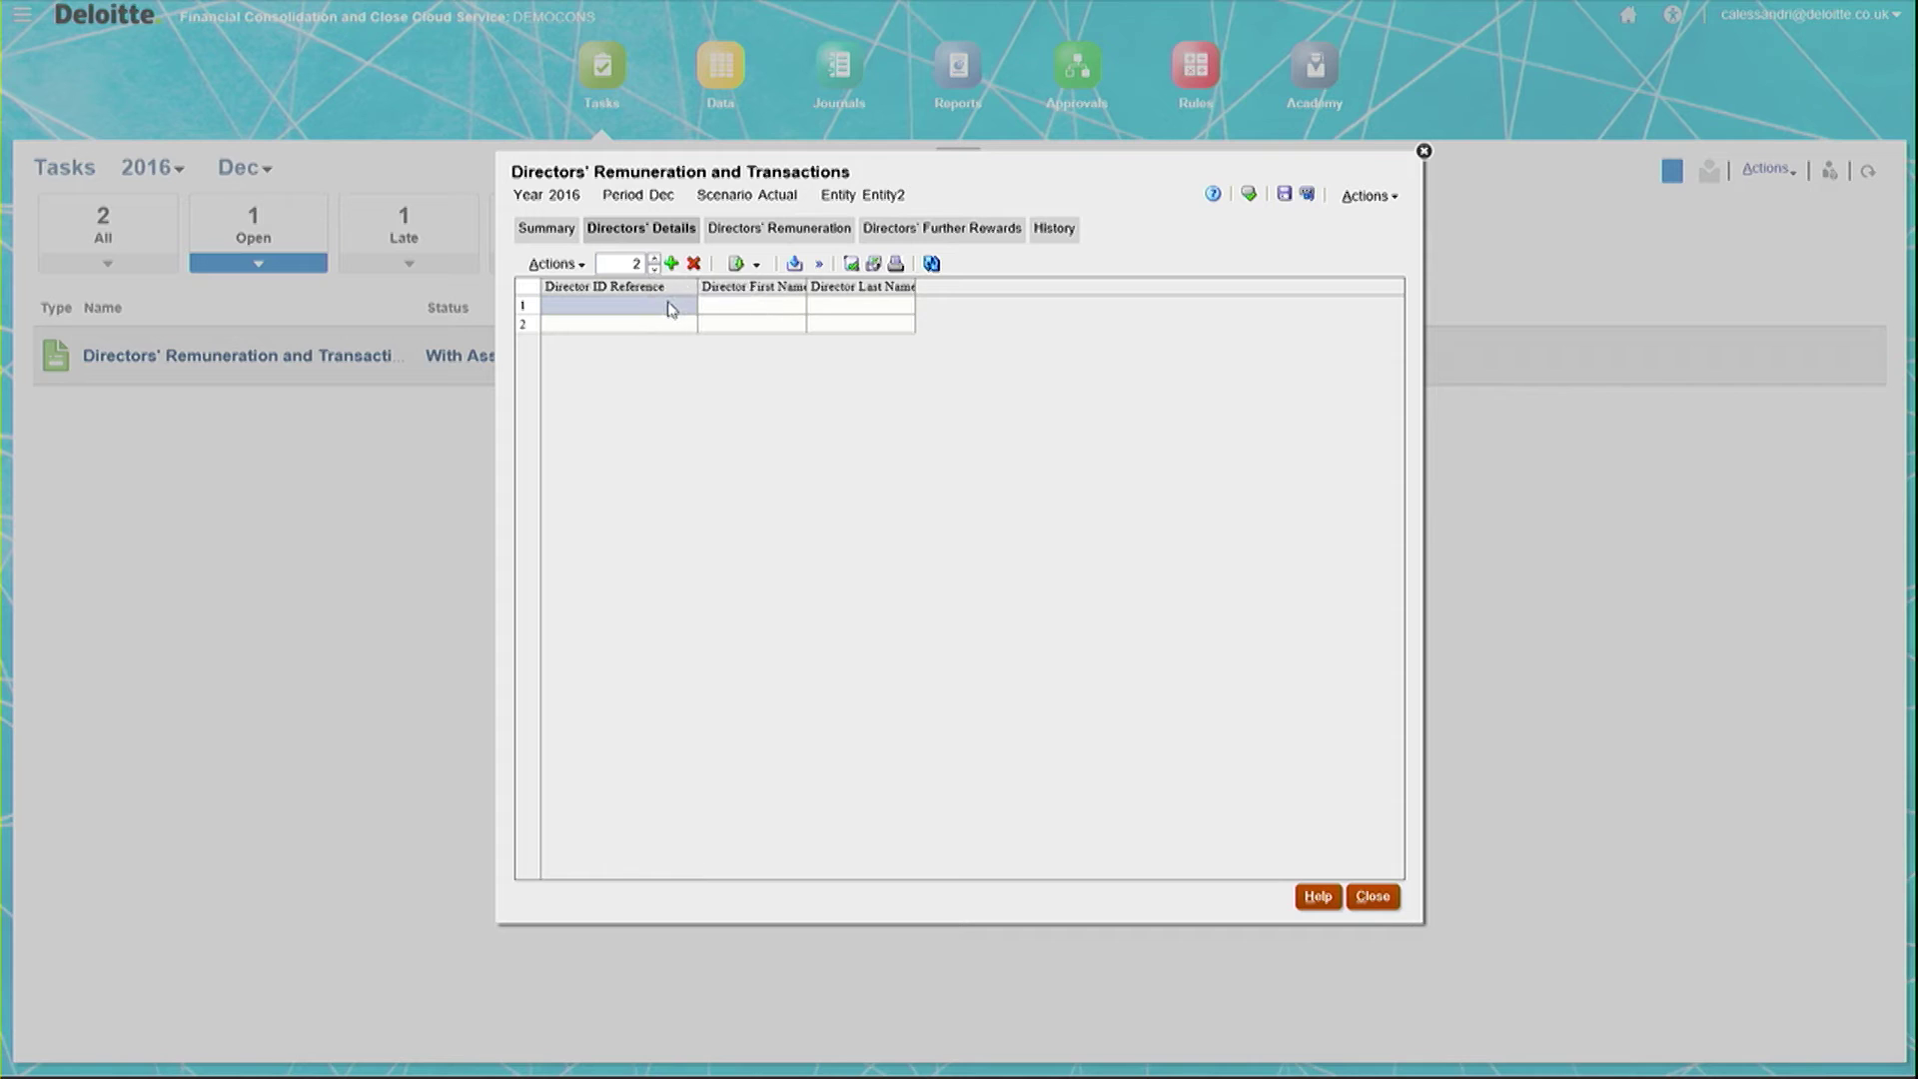
Step: Enter director IDs D01 and D02 with each director's first and last names, then save
left_click(631, 305)
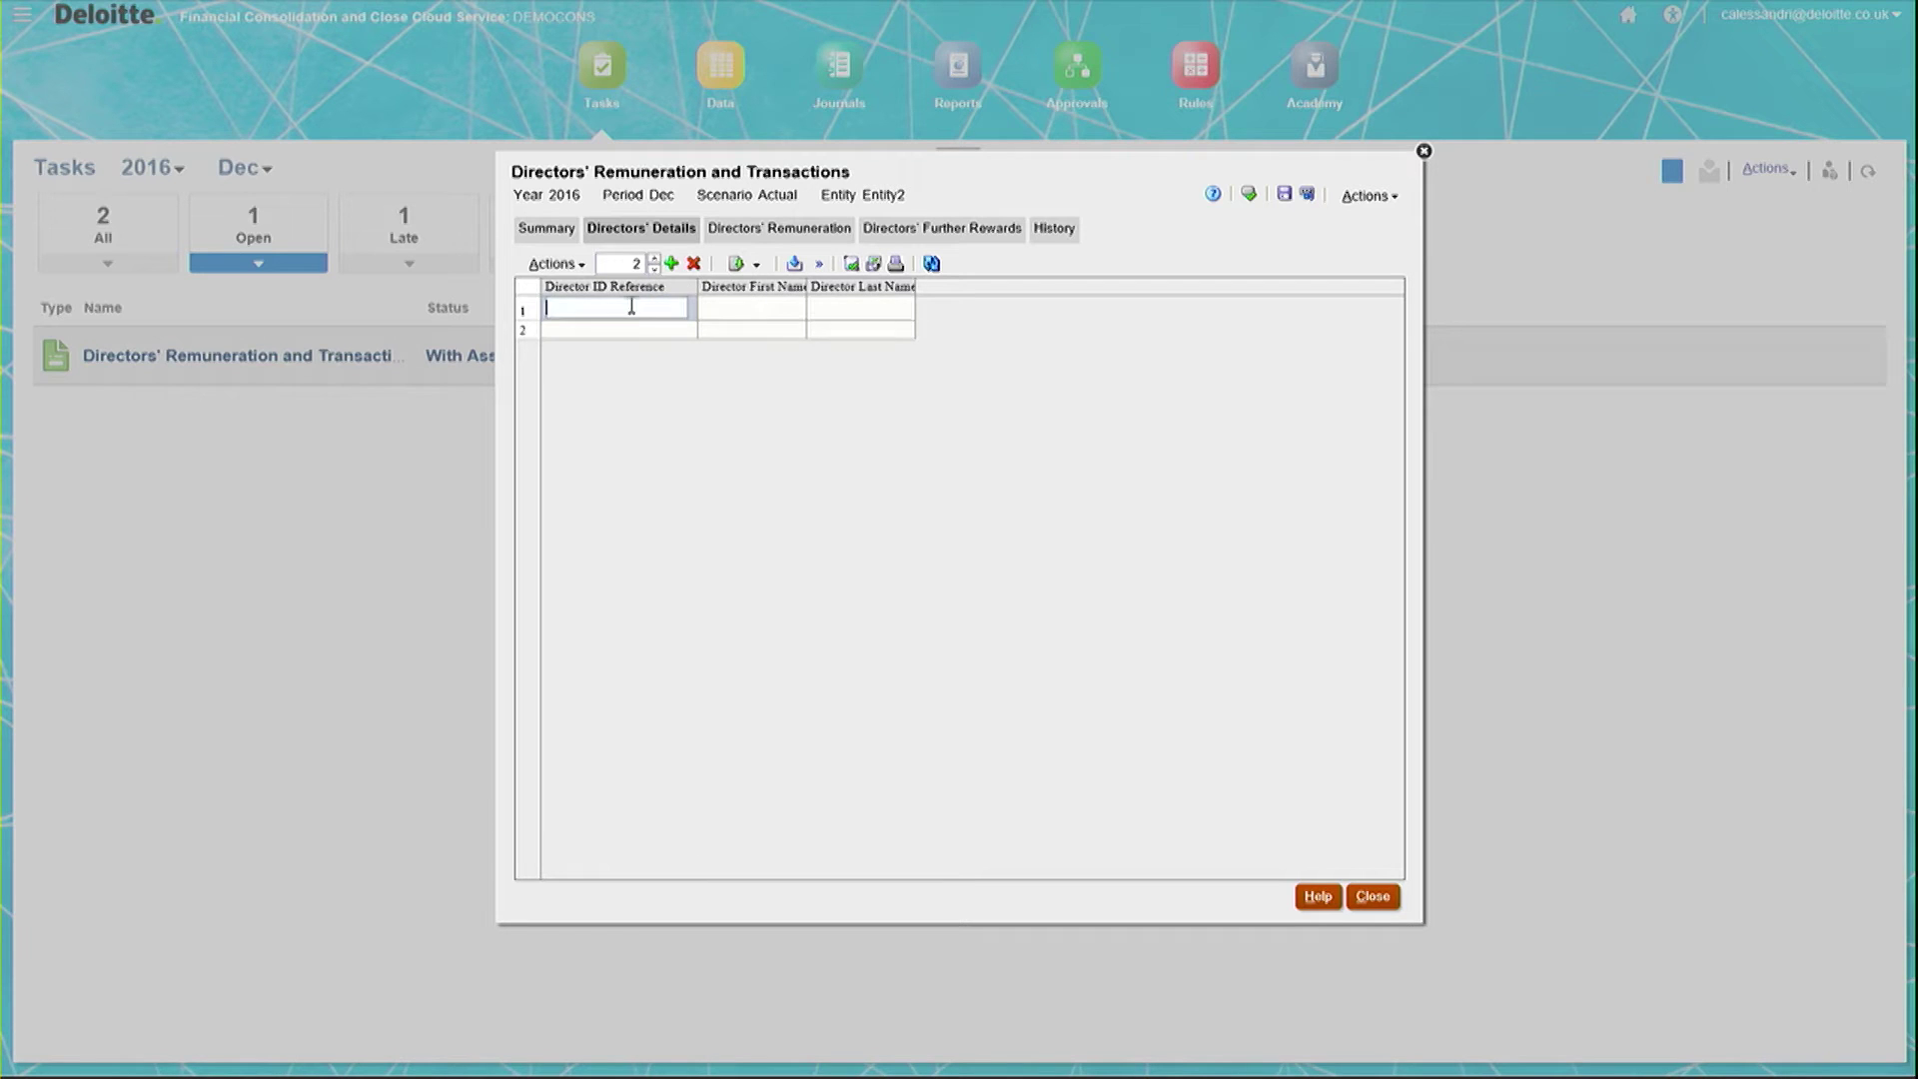
type("D01")
left_click(642, 332)
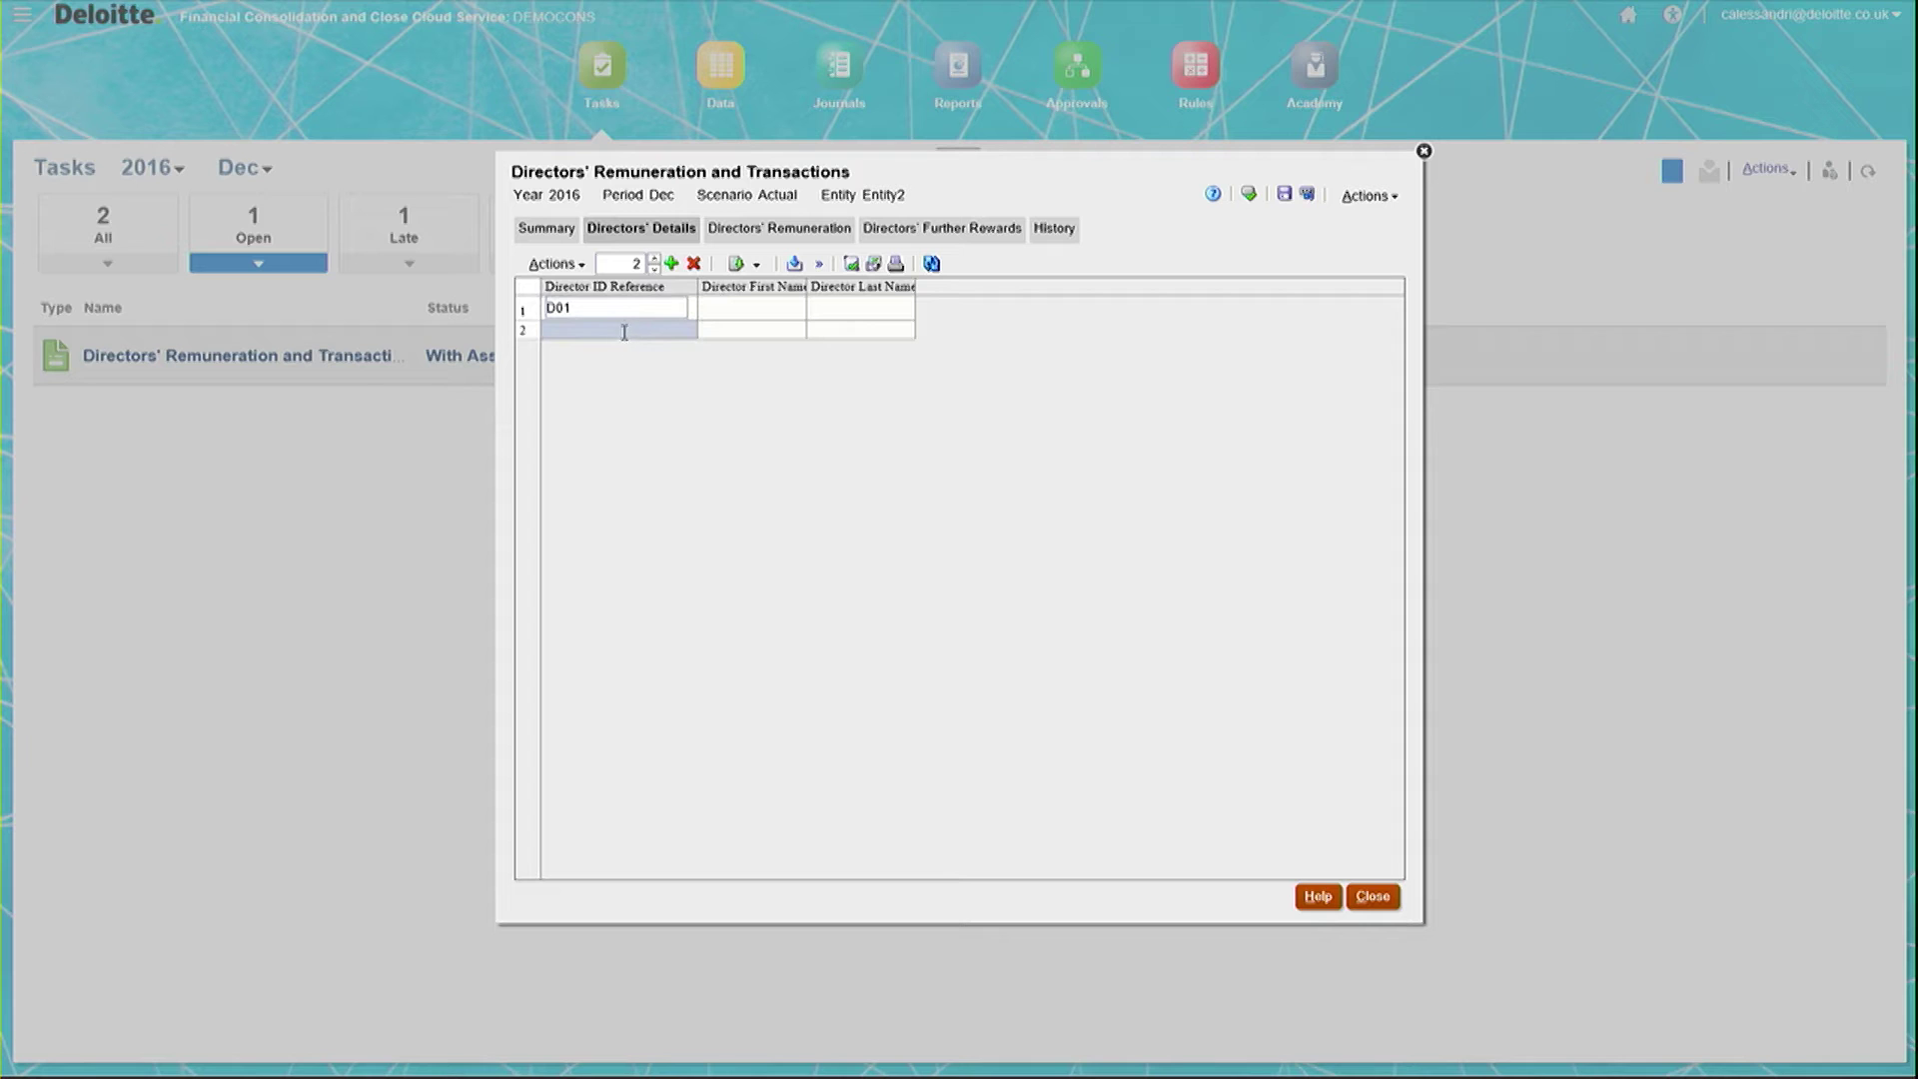
type("D02")
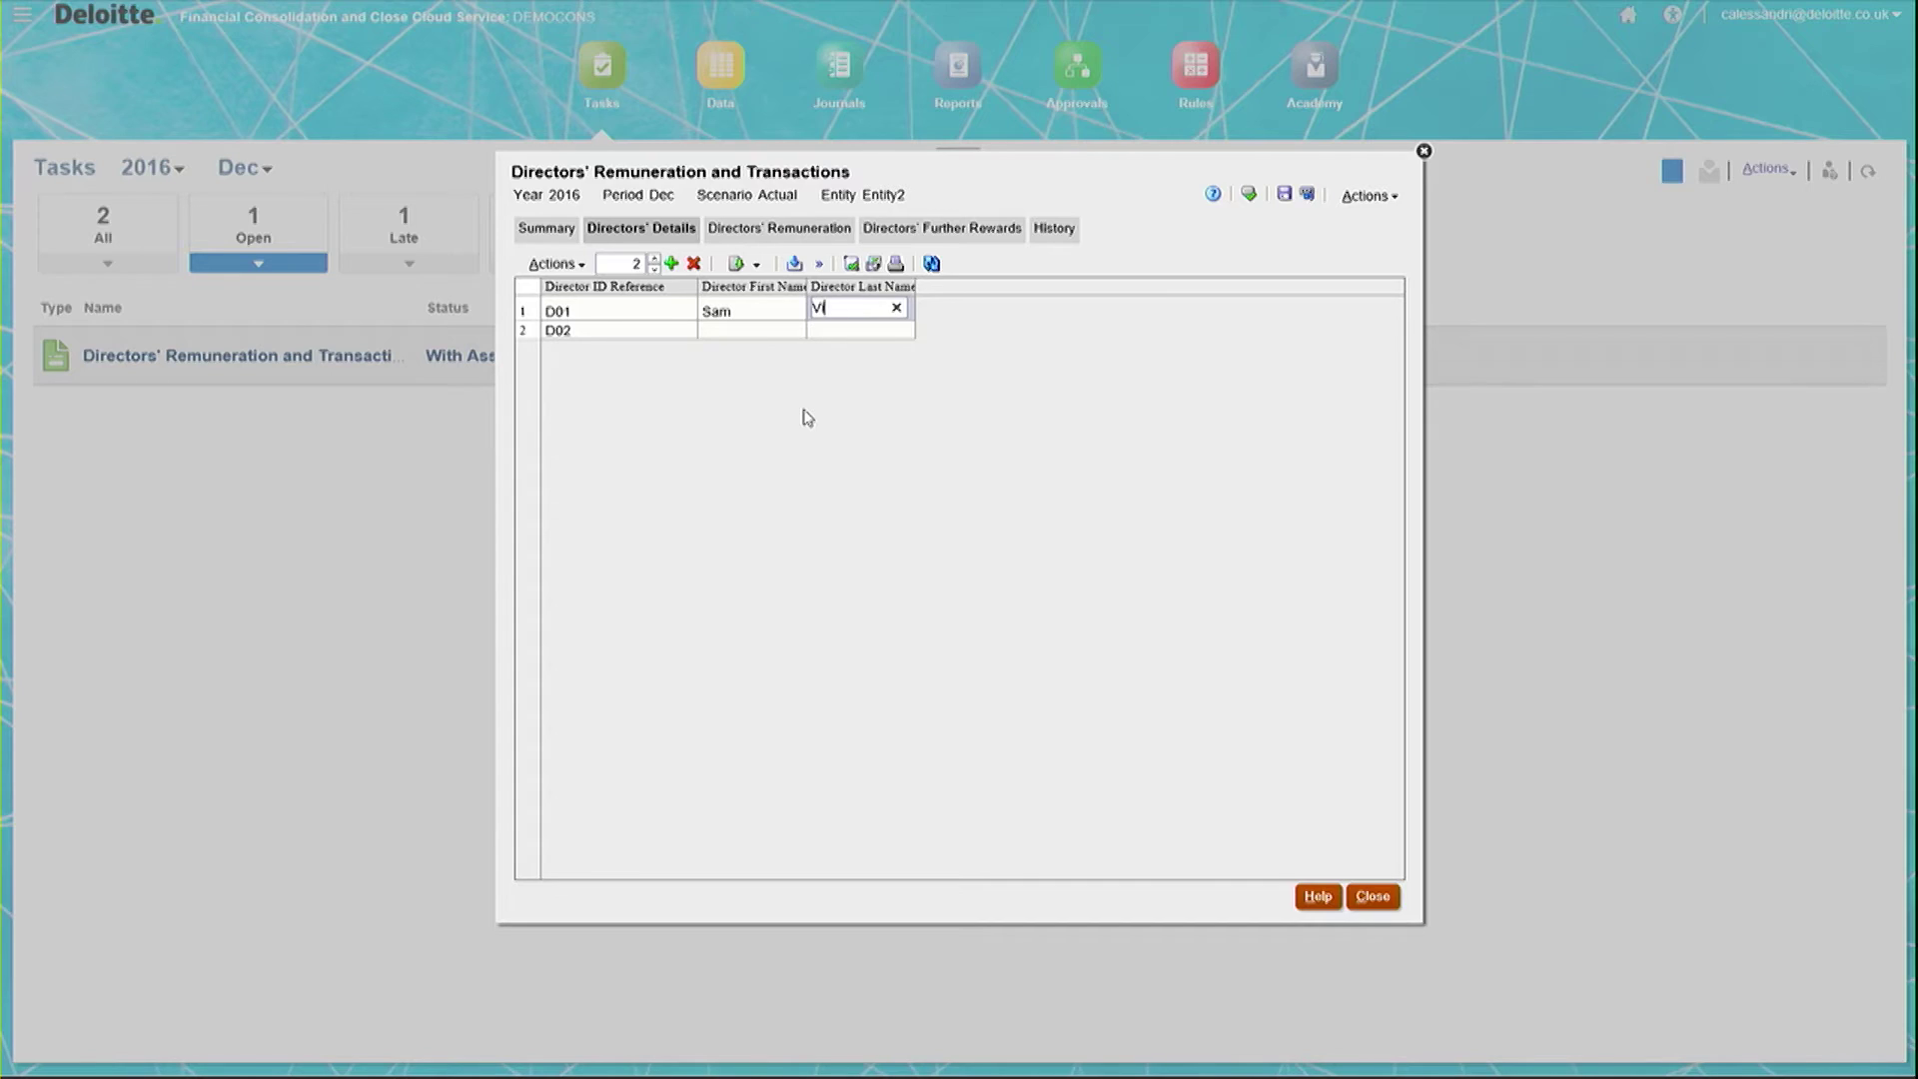
type("imes")
left_click(737, 333)
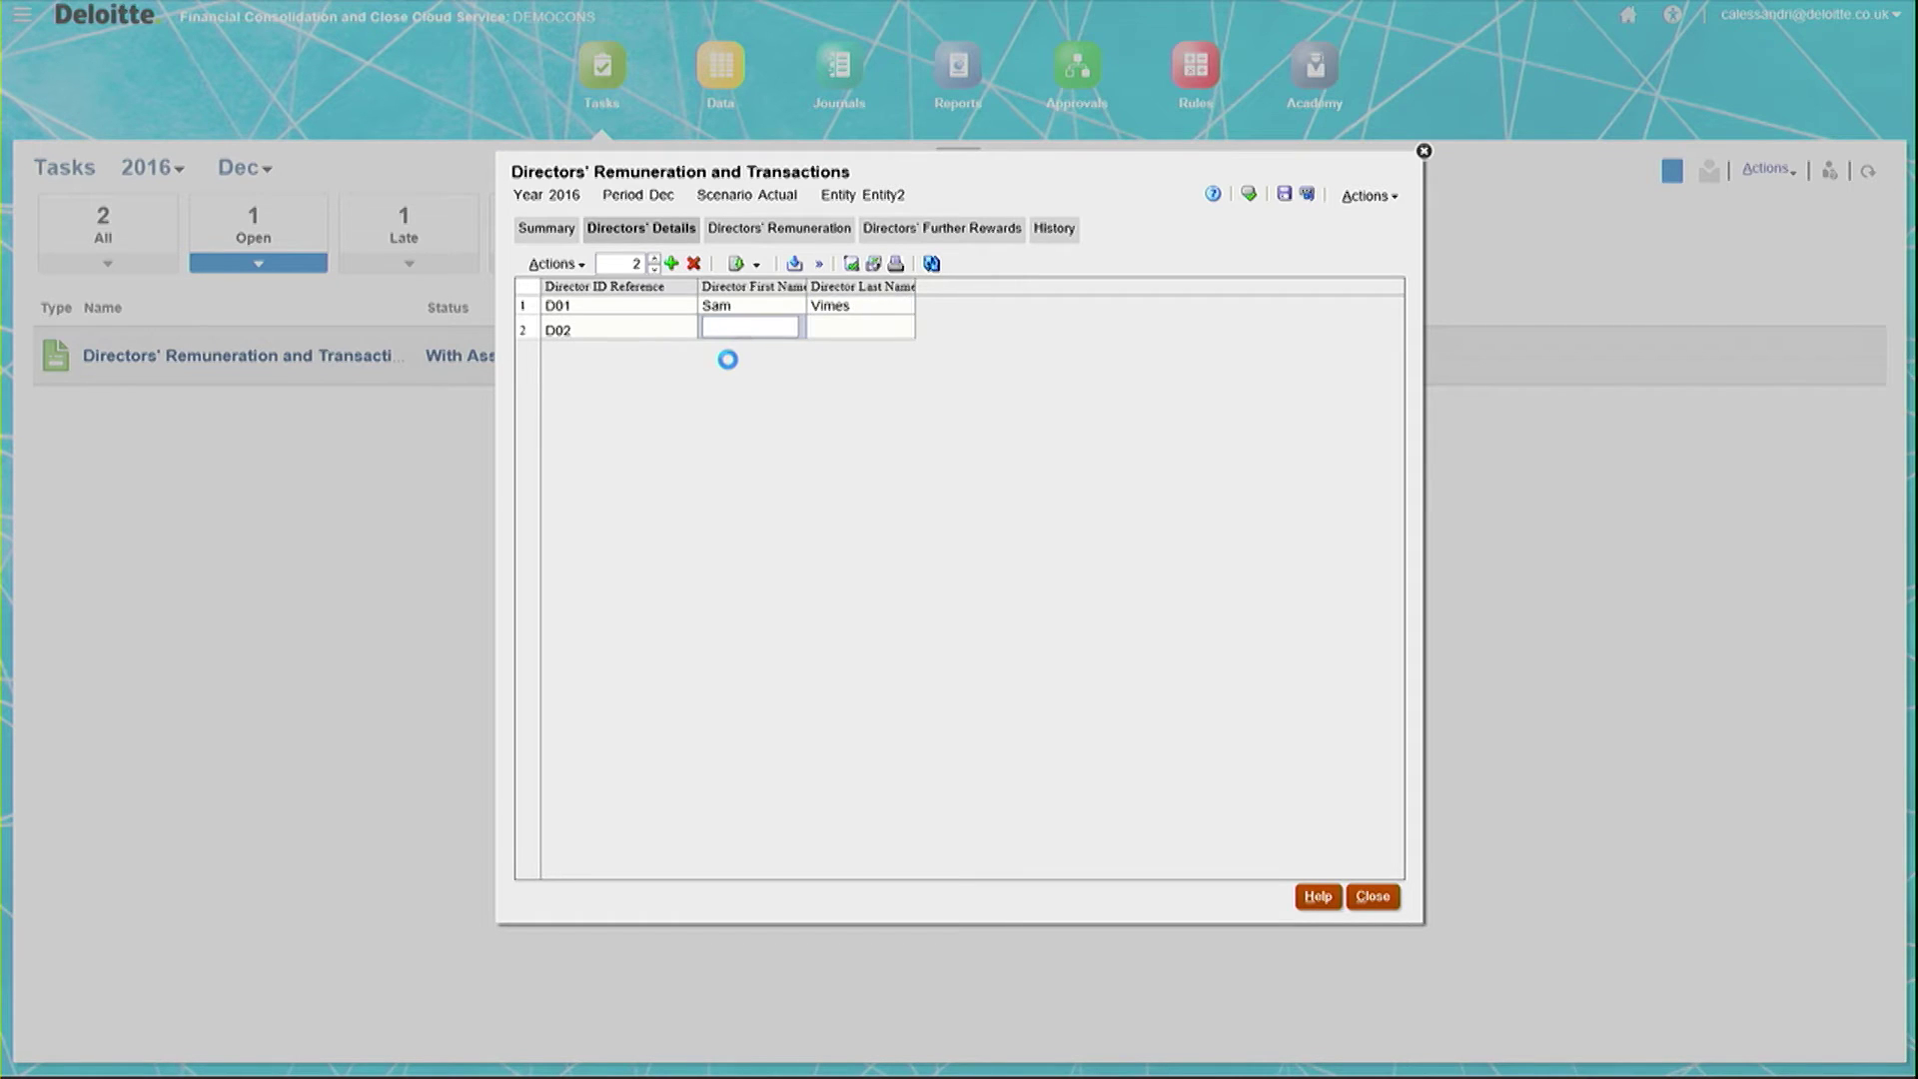
type("Havelock")
key("Tab")
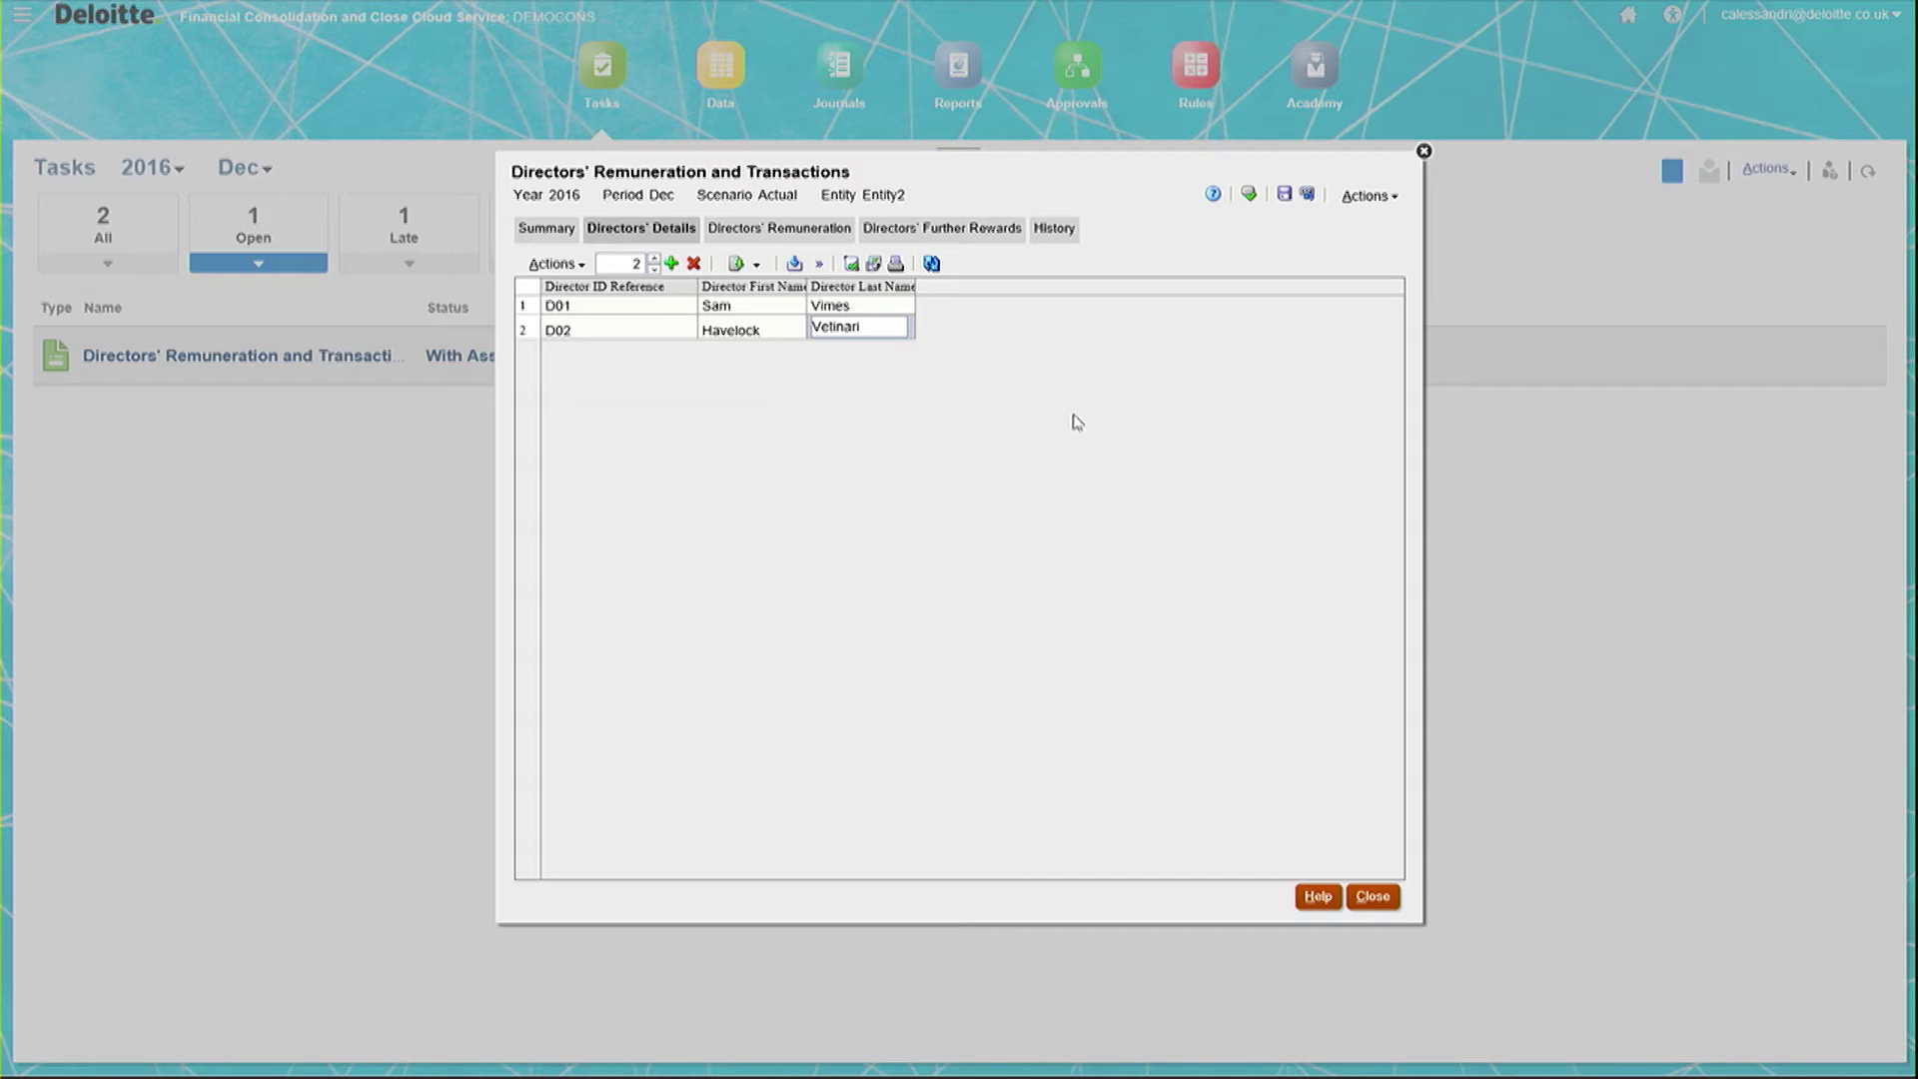
left_click(1286, 198)
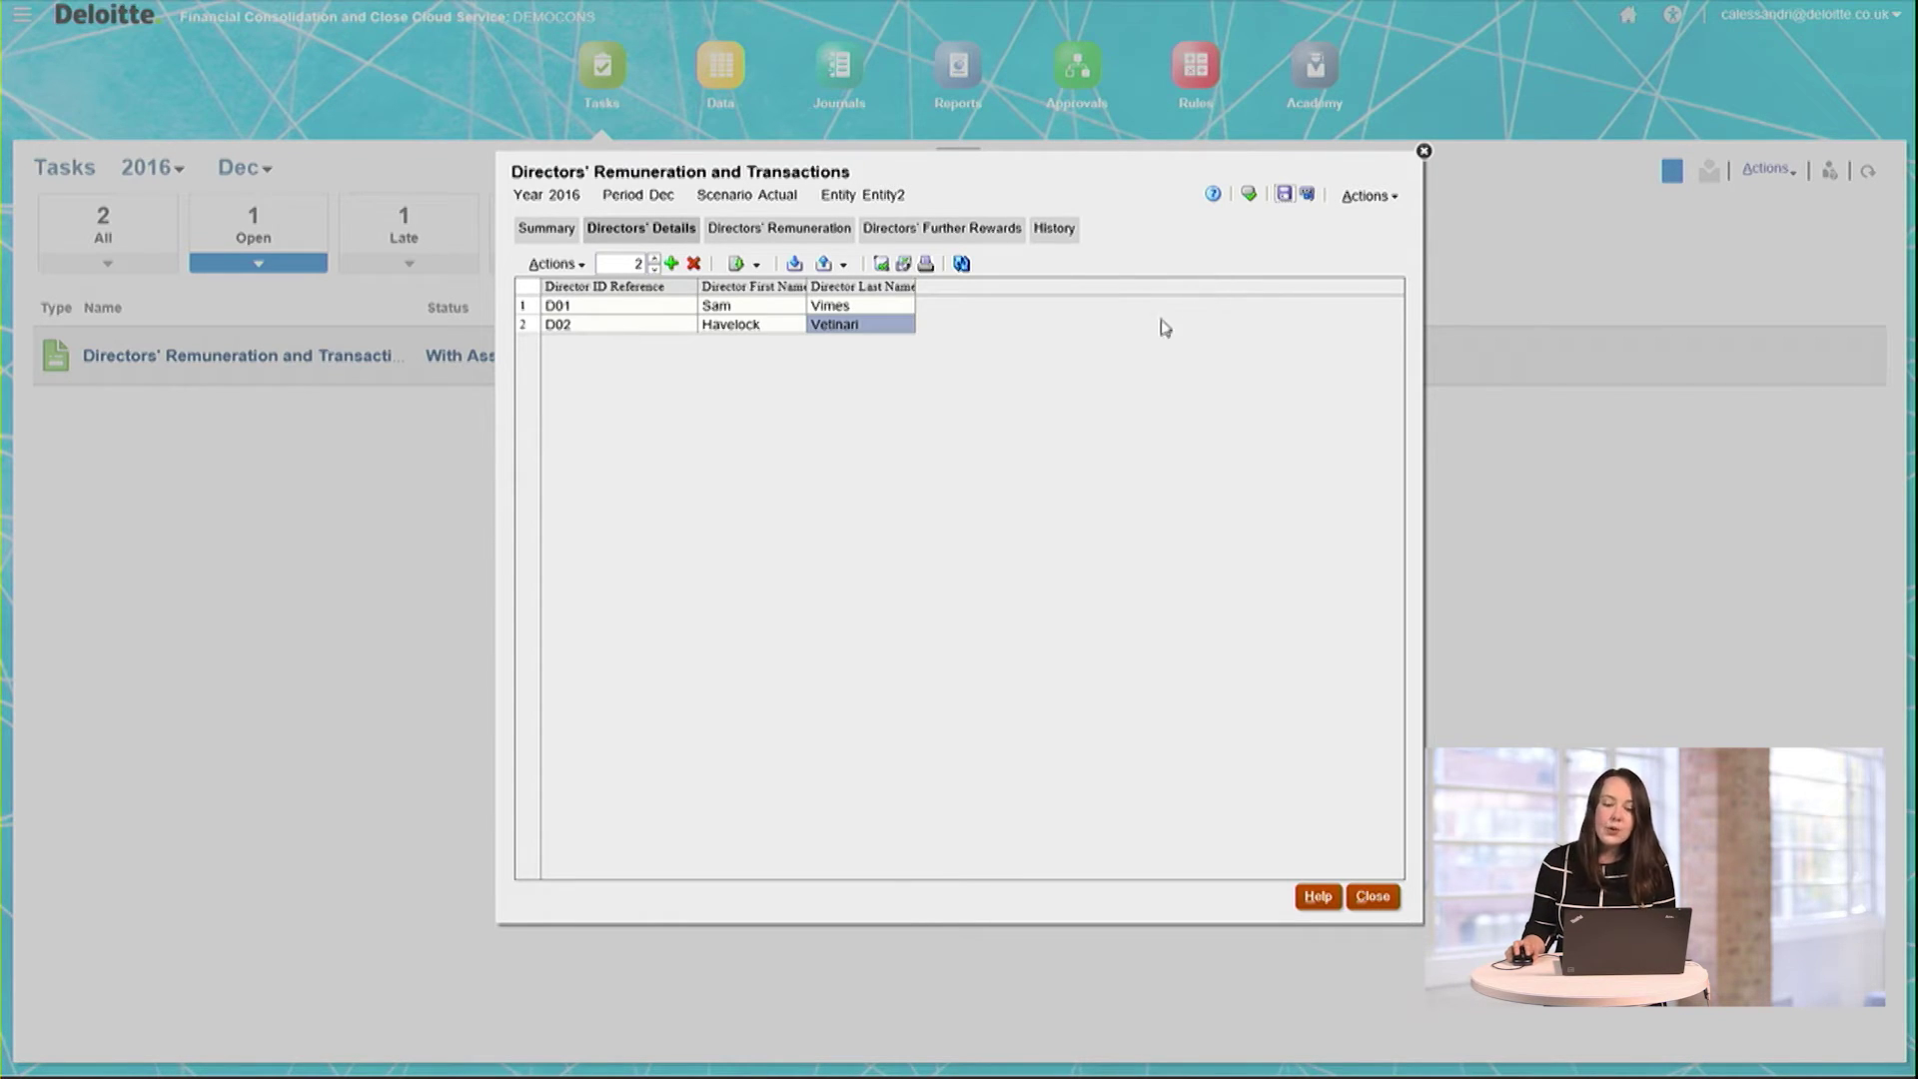
Step: On the Directors' Remuneration tab, enter emoluments for D01 and D02 (100000) and check the totals
left_click(780, 231)
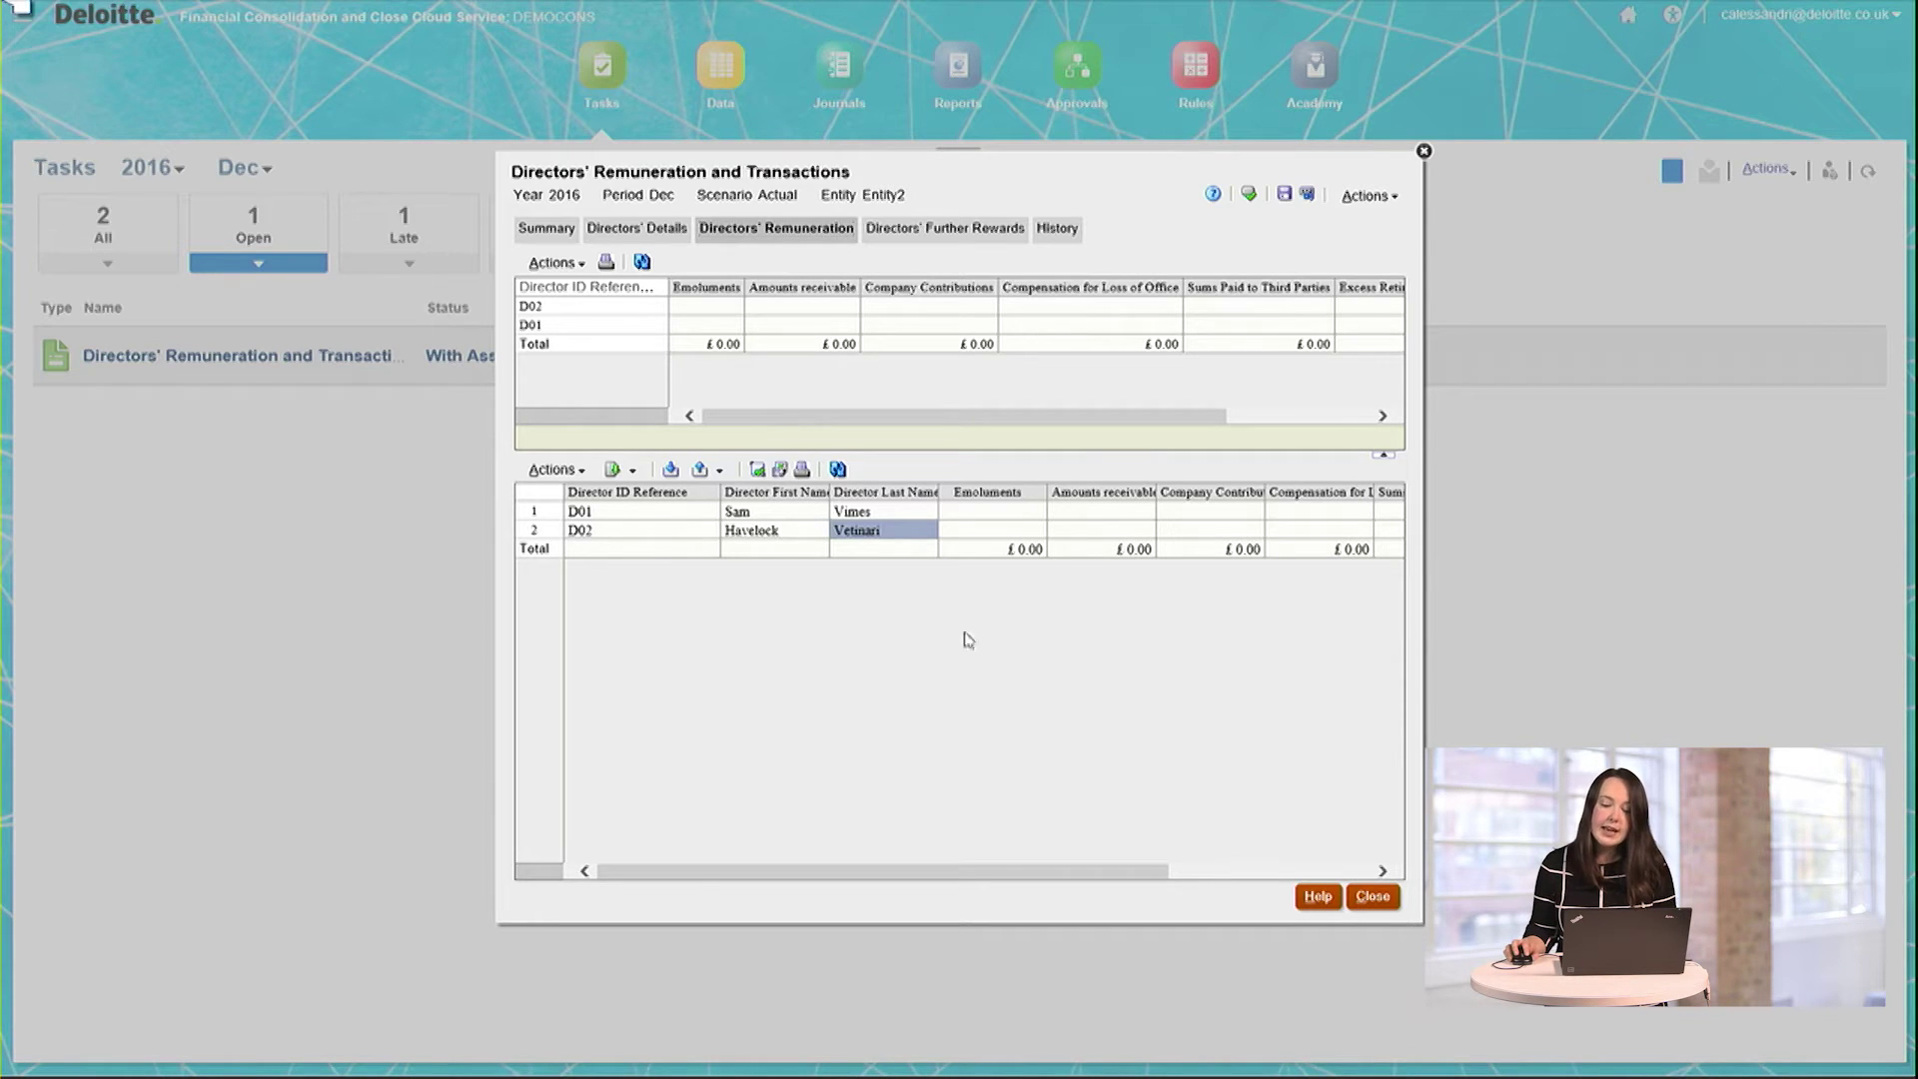
left_click(1030, 514)
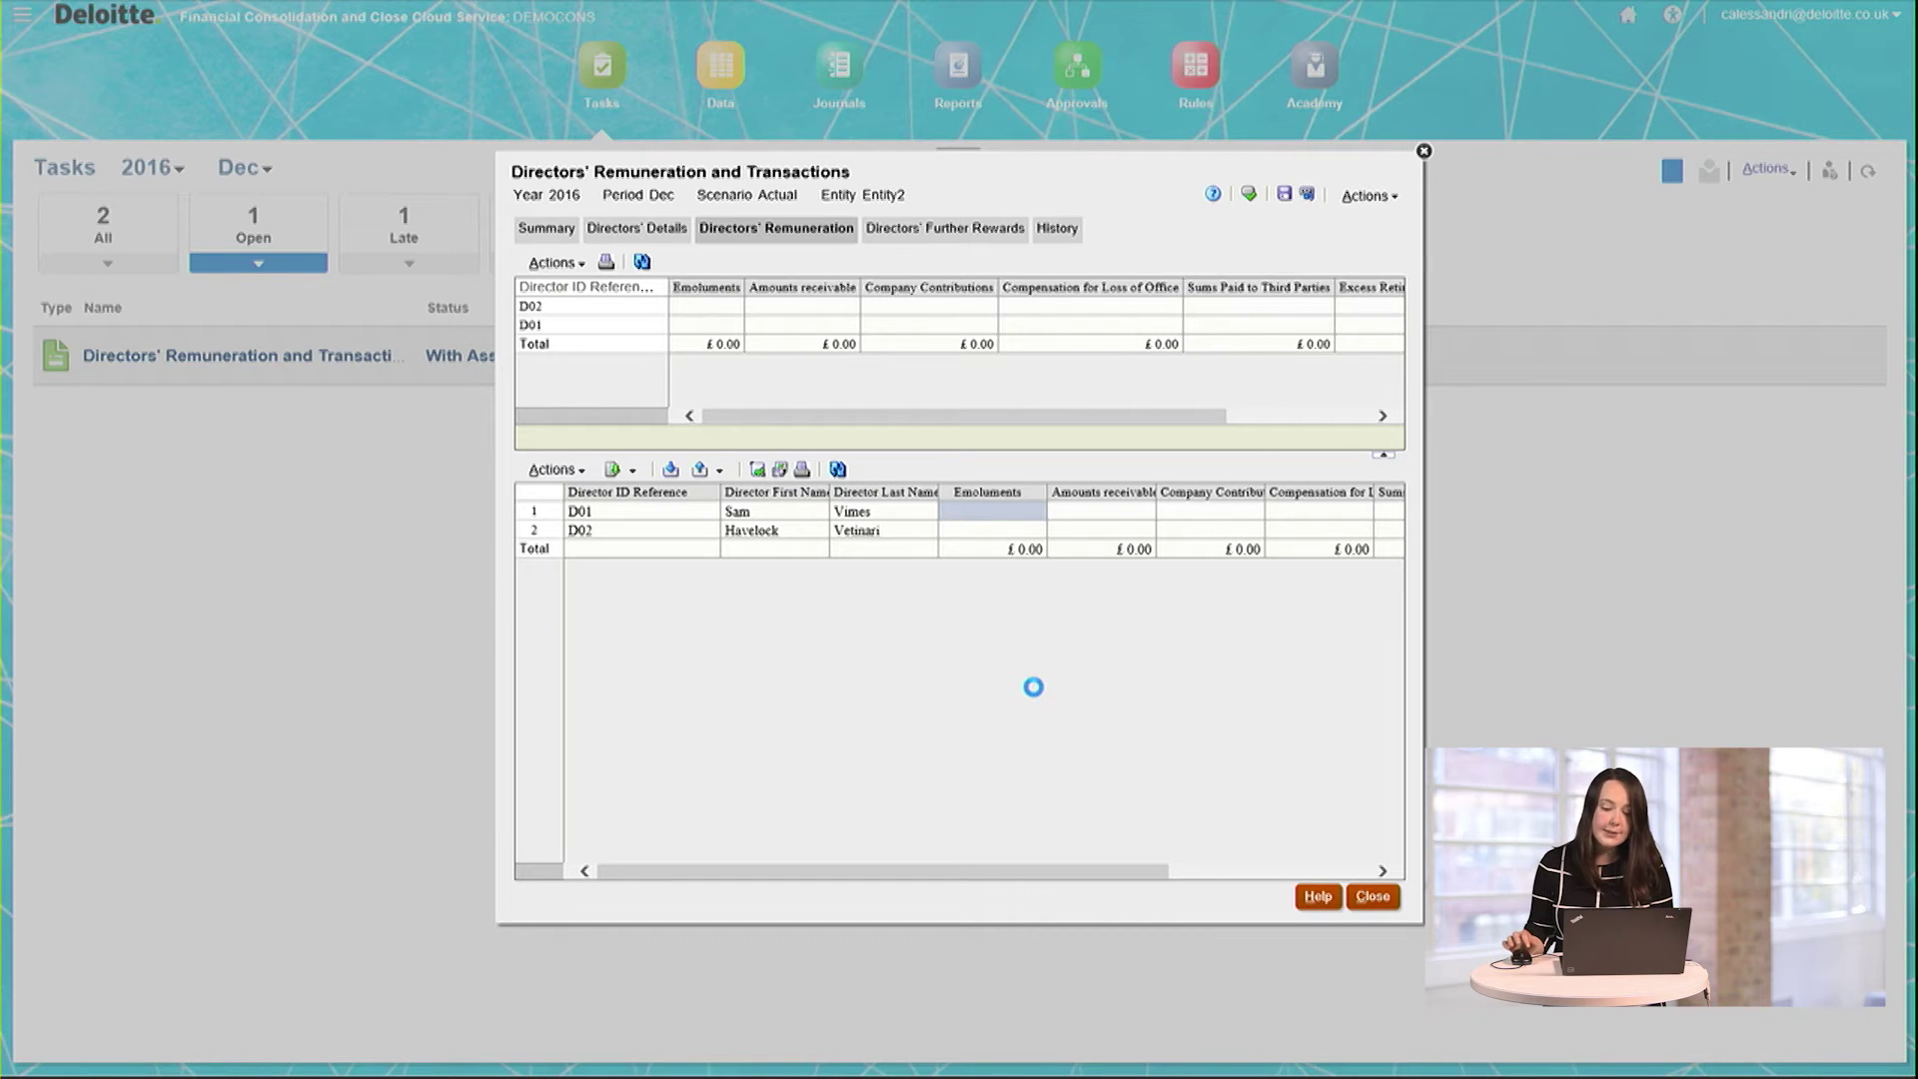
left_click(1004, 521)
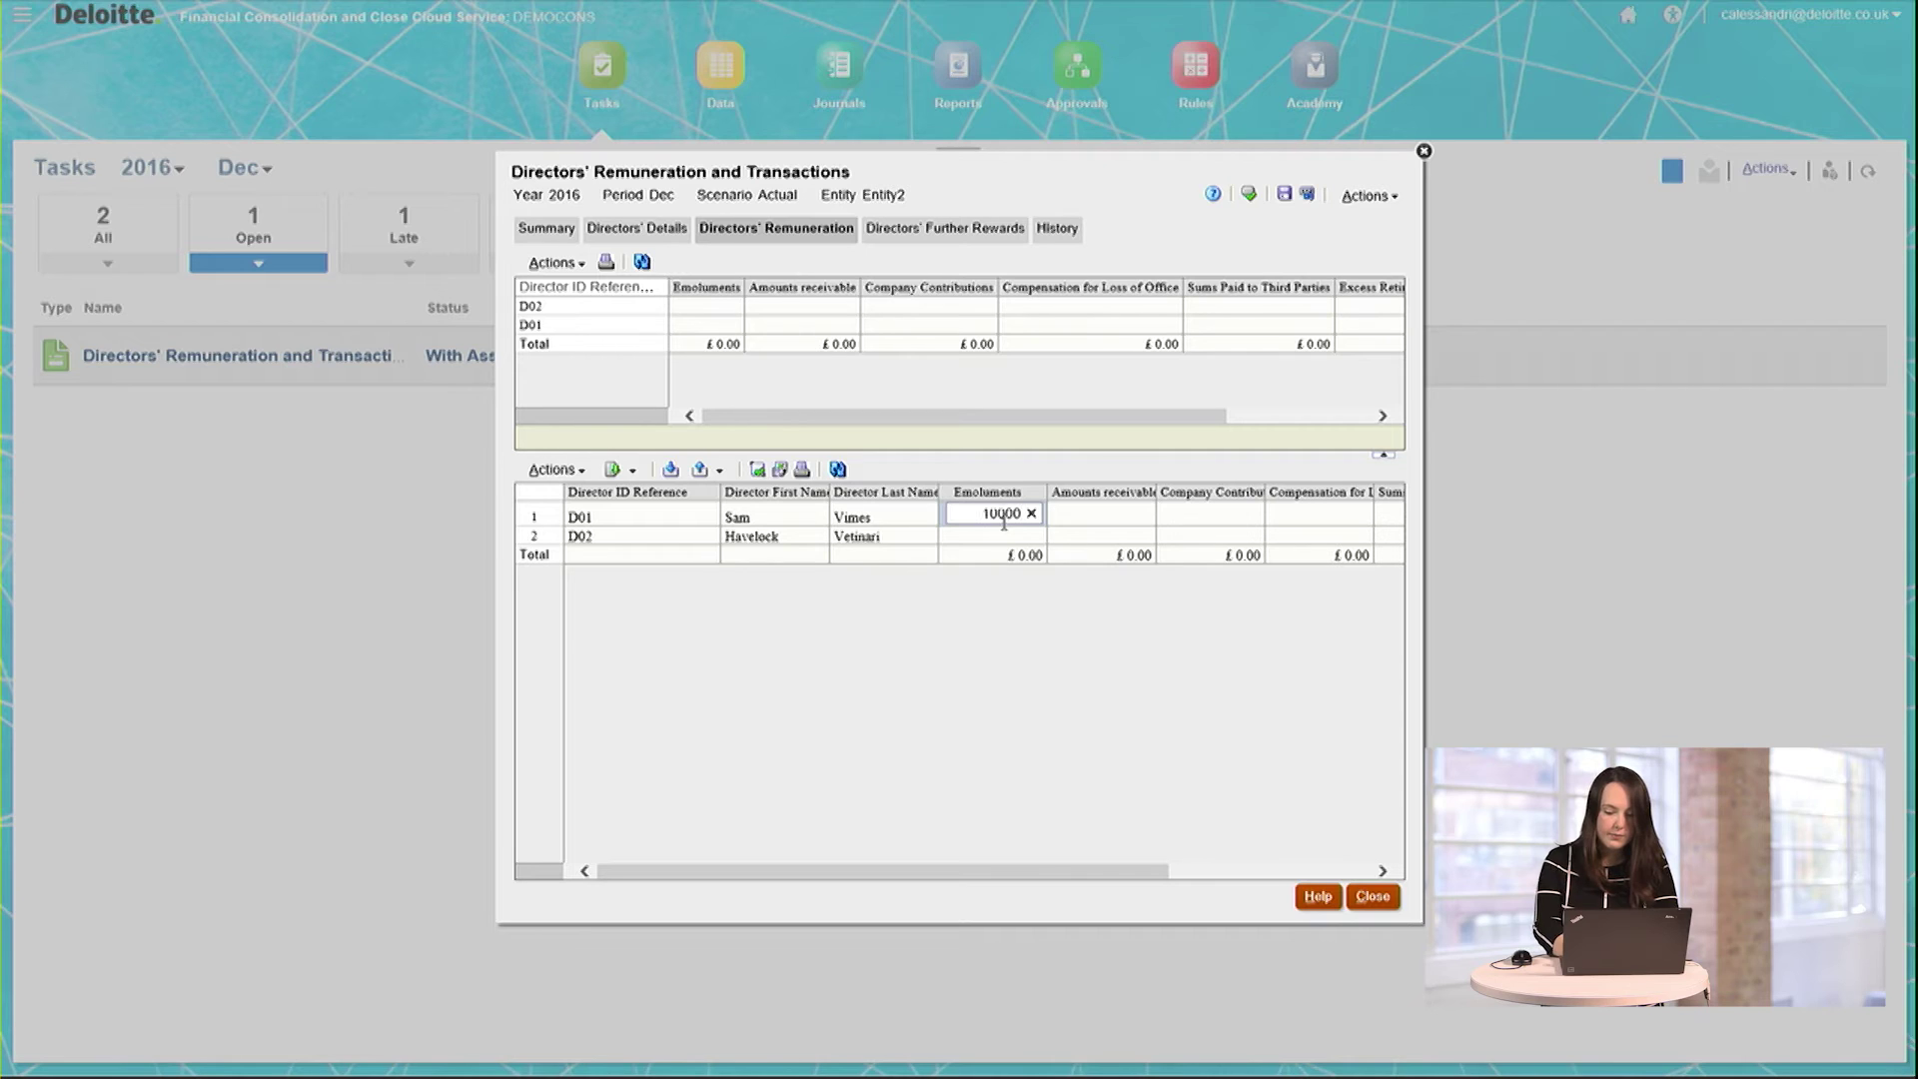
type("0")
left_click(1006, 540)
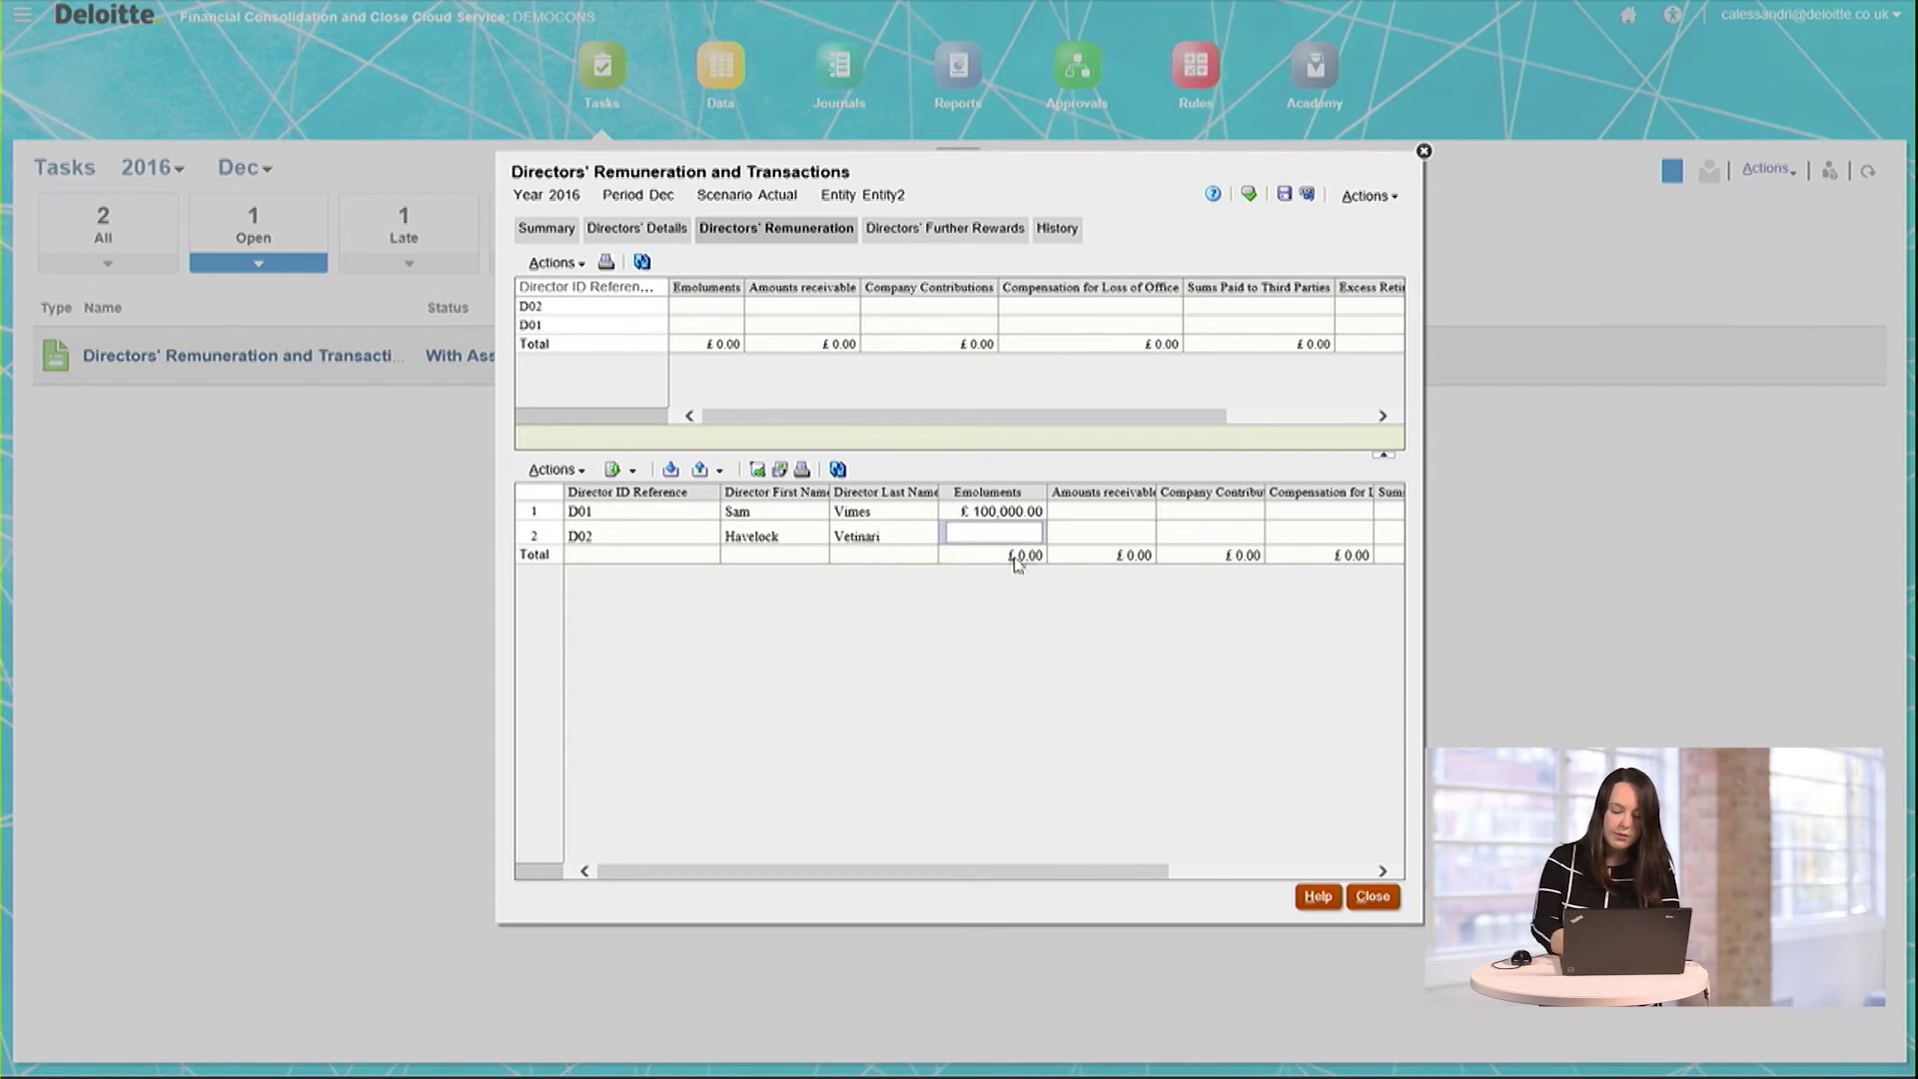
type("1000000.00")
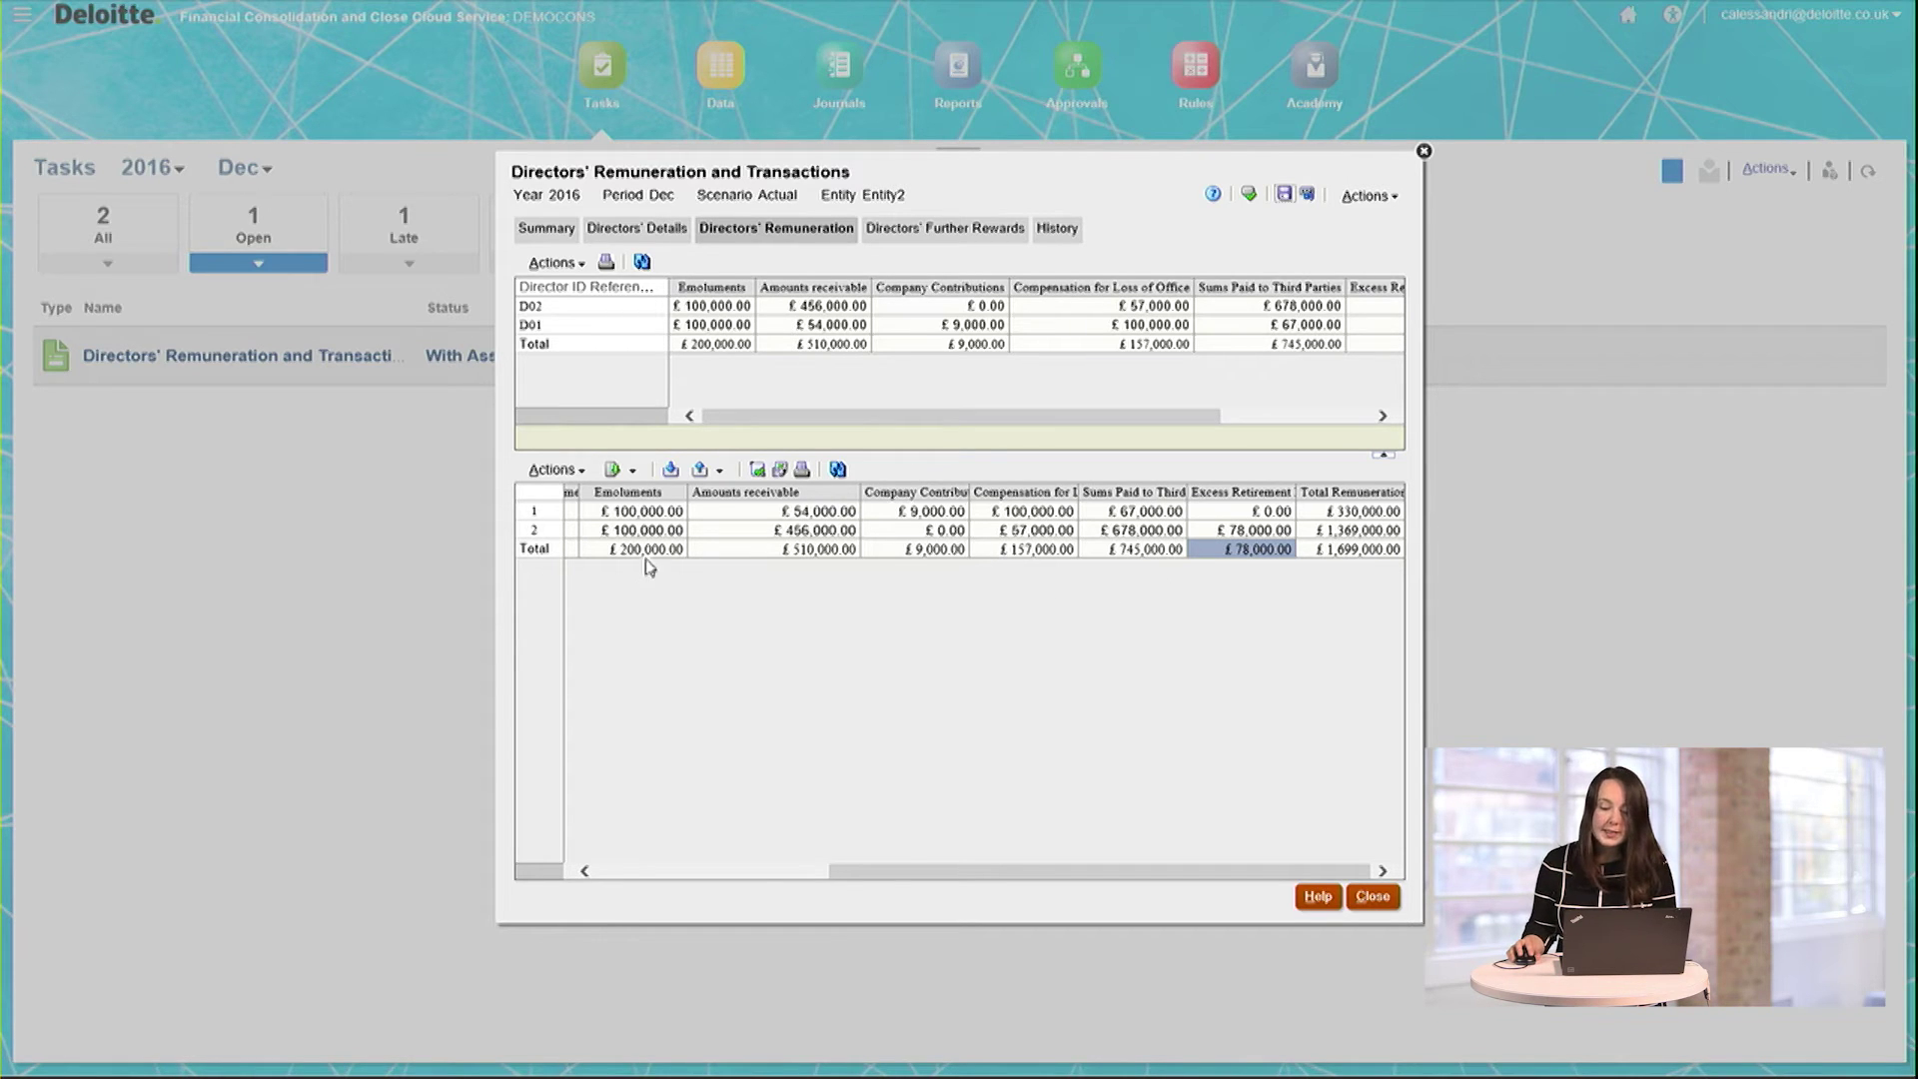
left_click(920, 874)
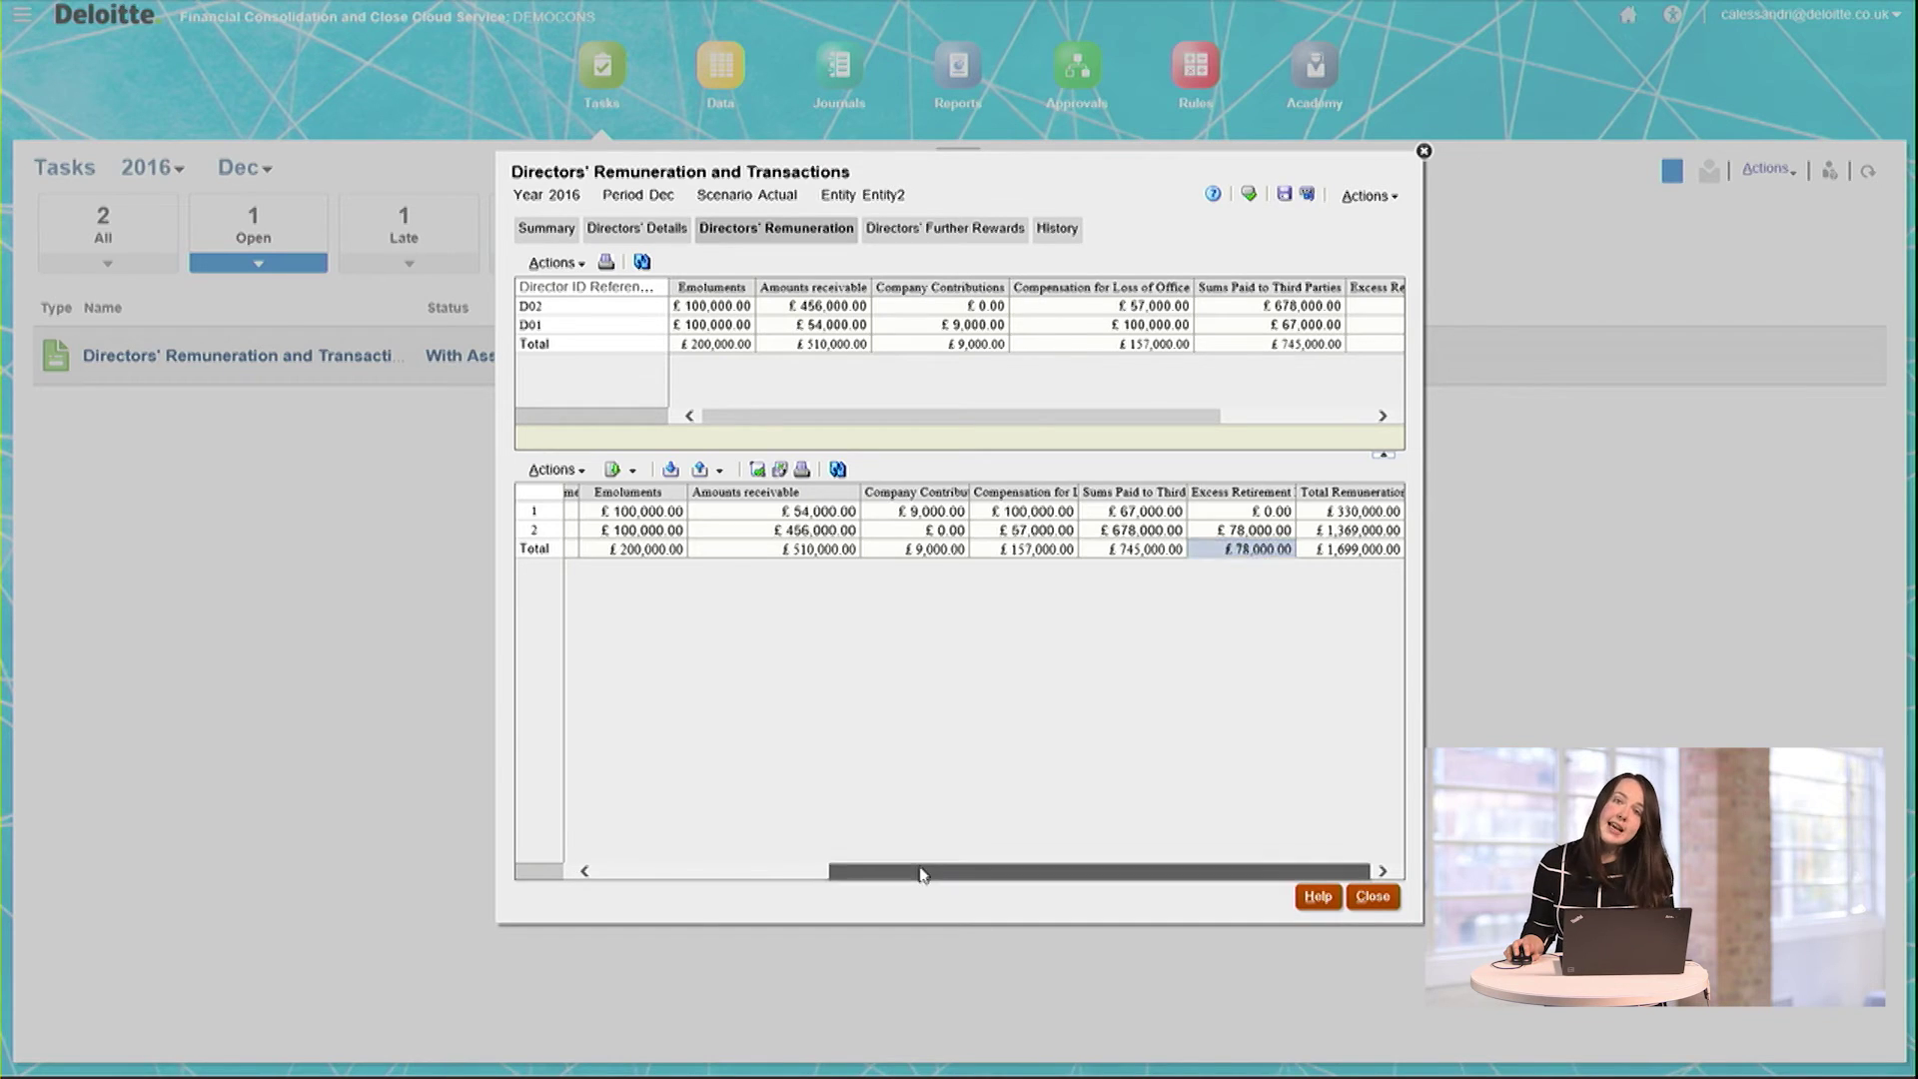
left_click_drag(920, 874, 1034, 874)
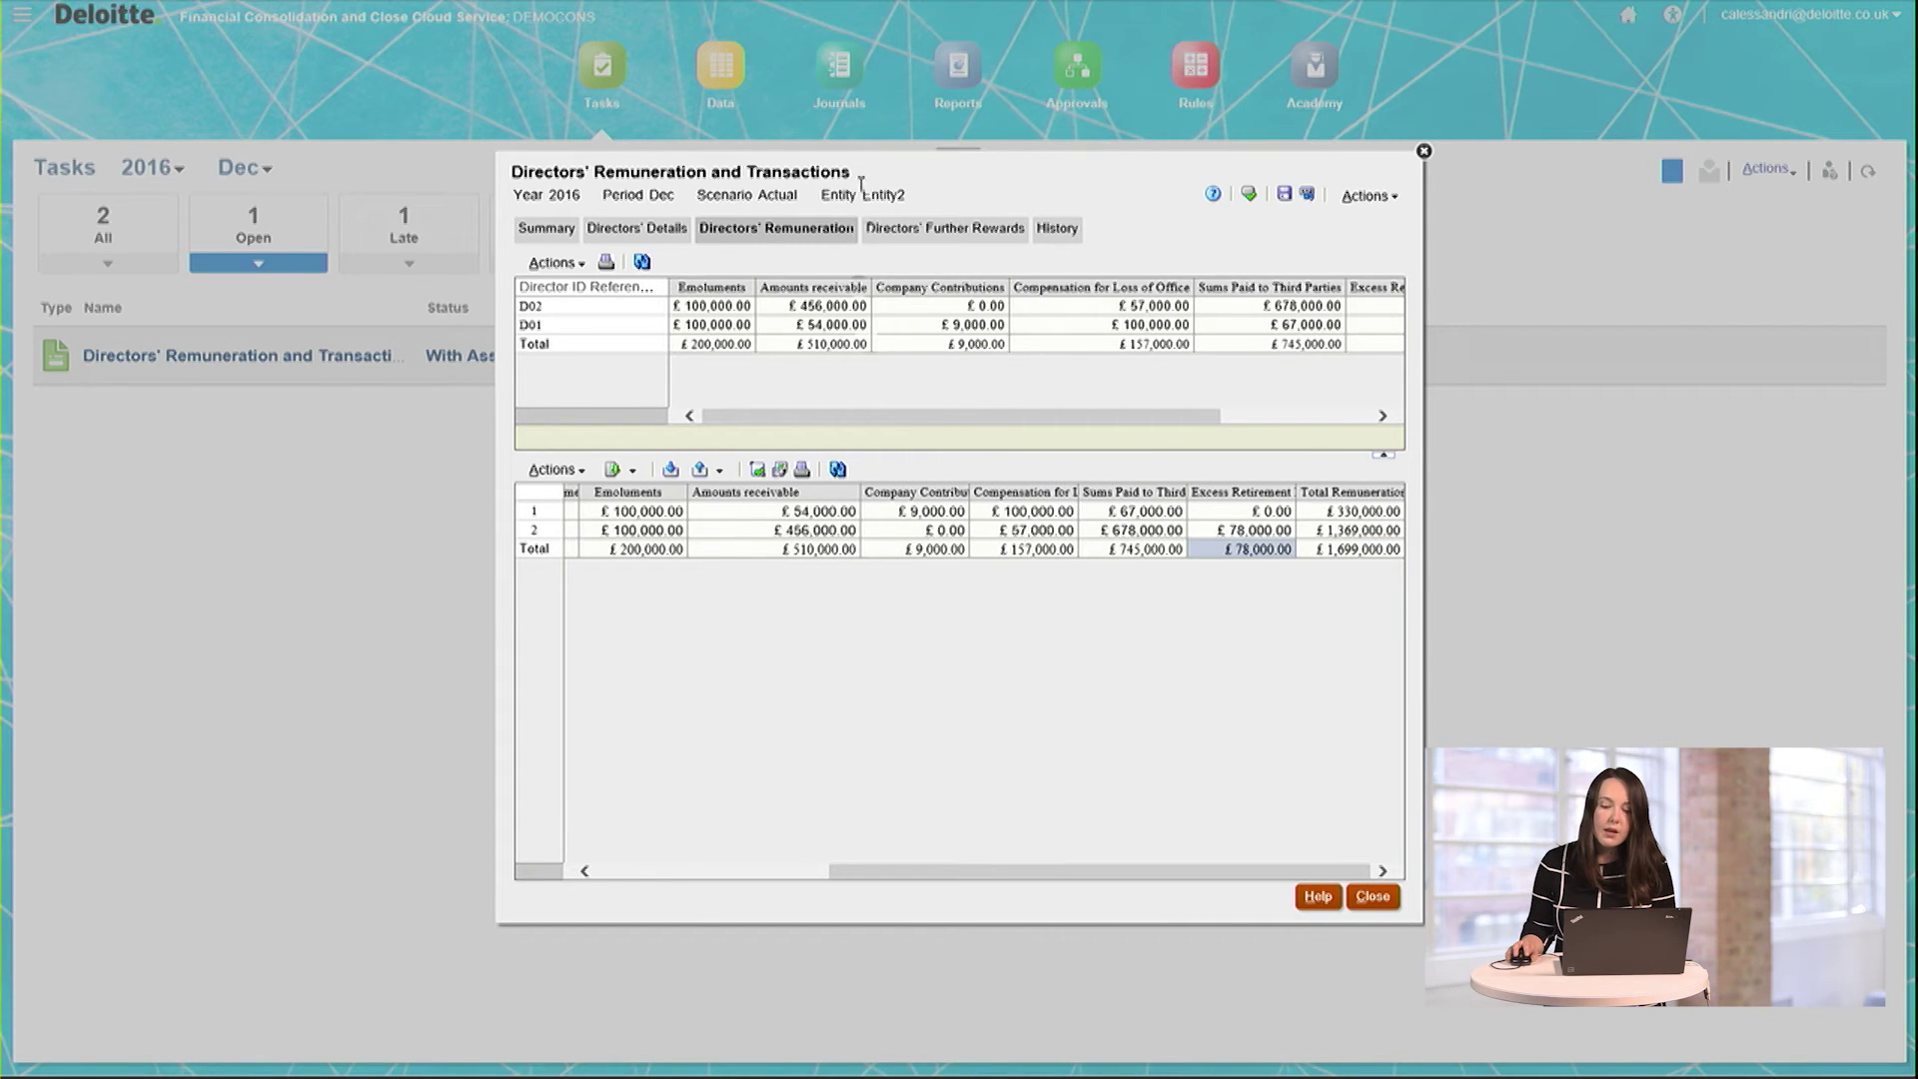
Step: Show the Directors' Further Rewards data with a wider defined benefit pension column
left_click(943, 234)
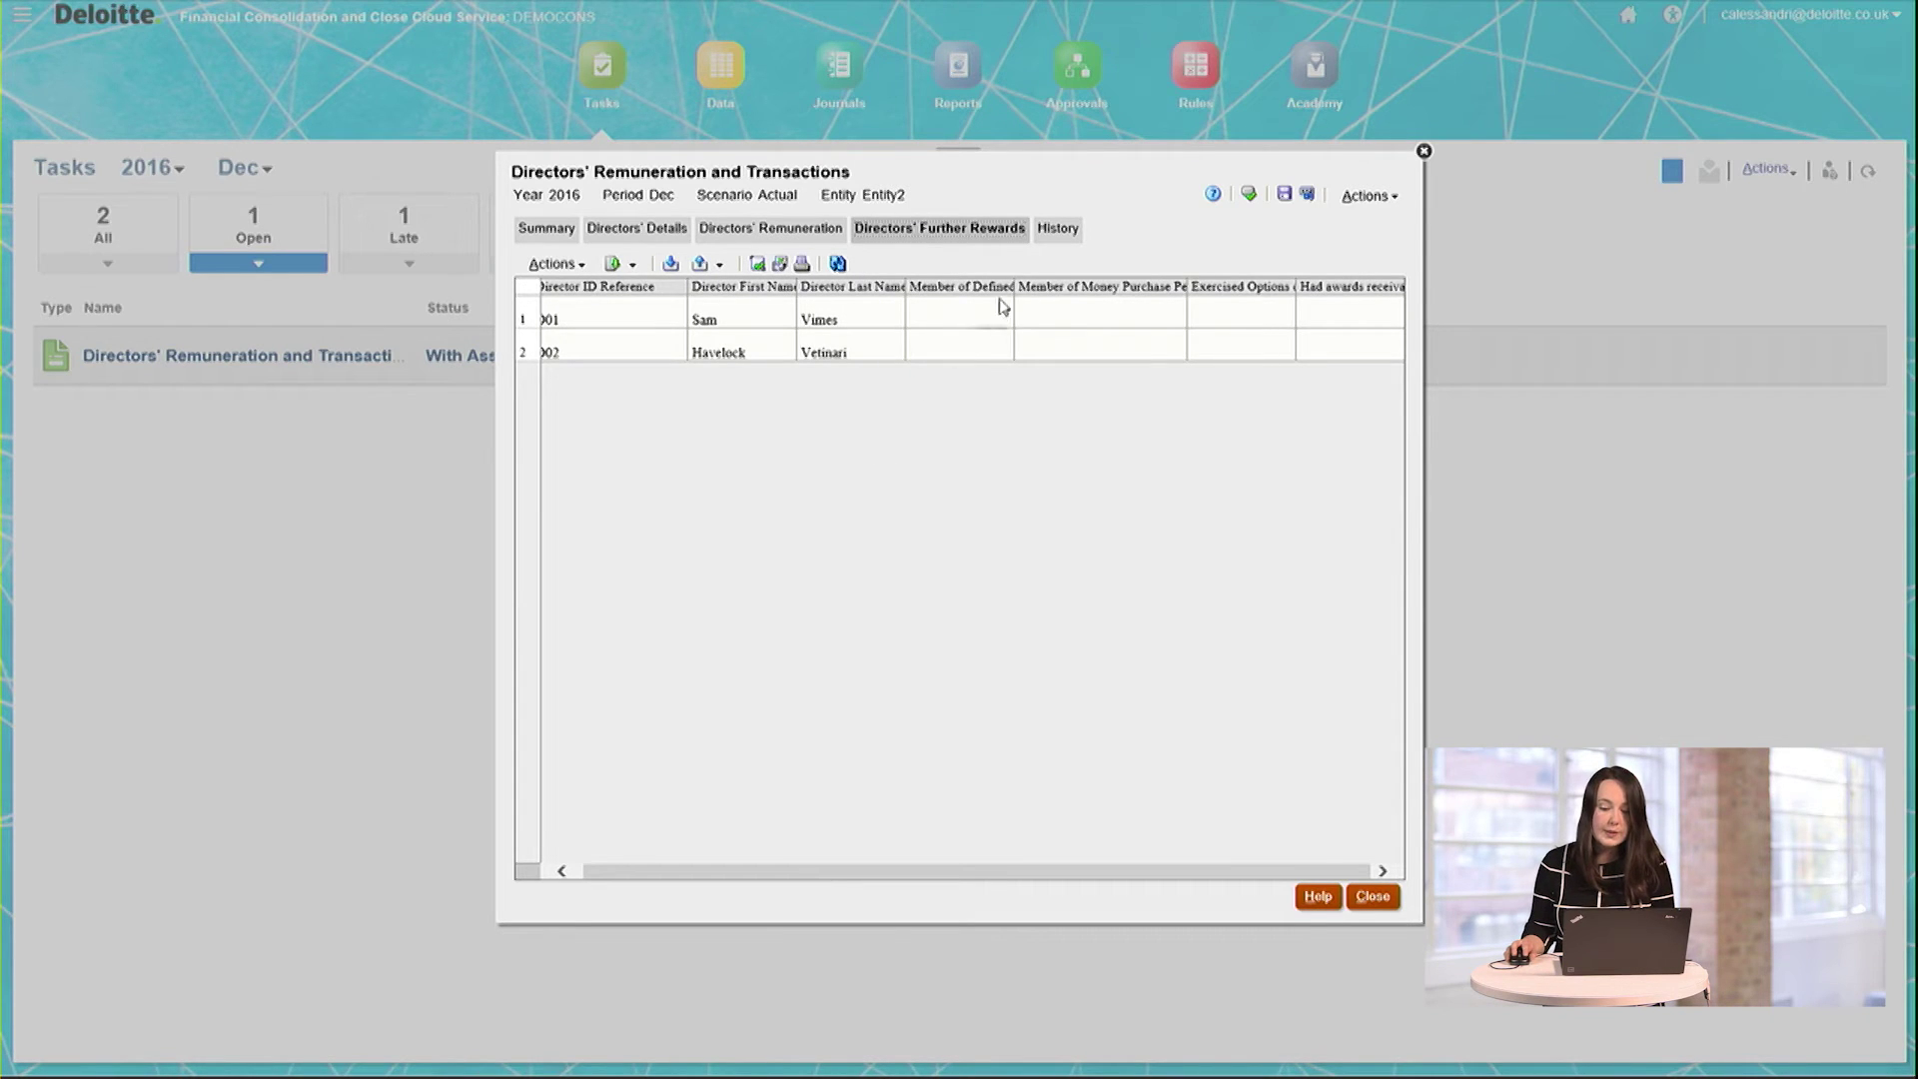
left_click_drag(1016, 290, 1173, 310)
left_click(1129, 418)
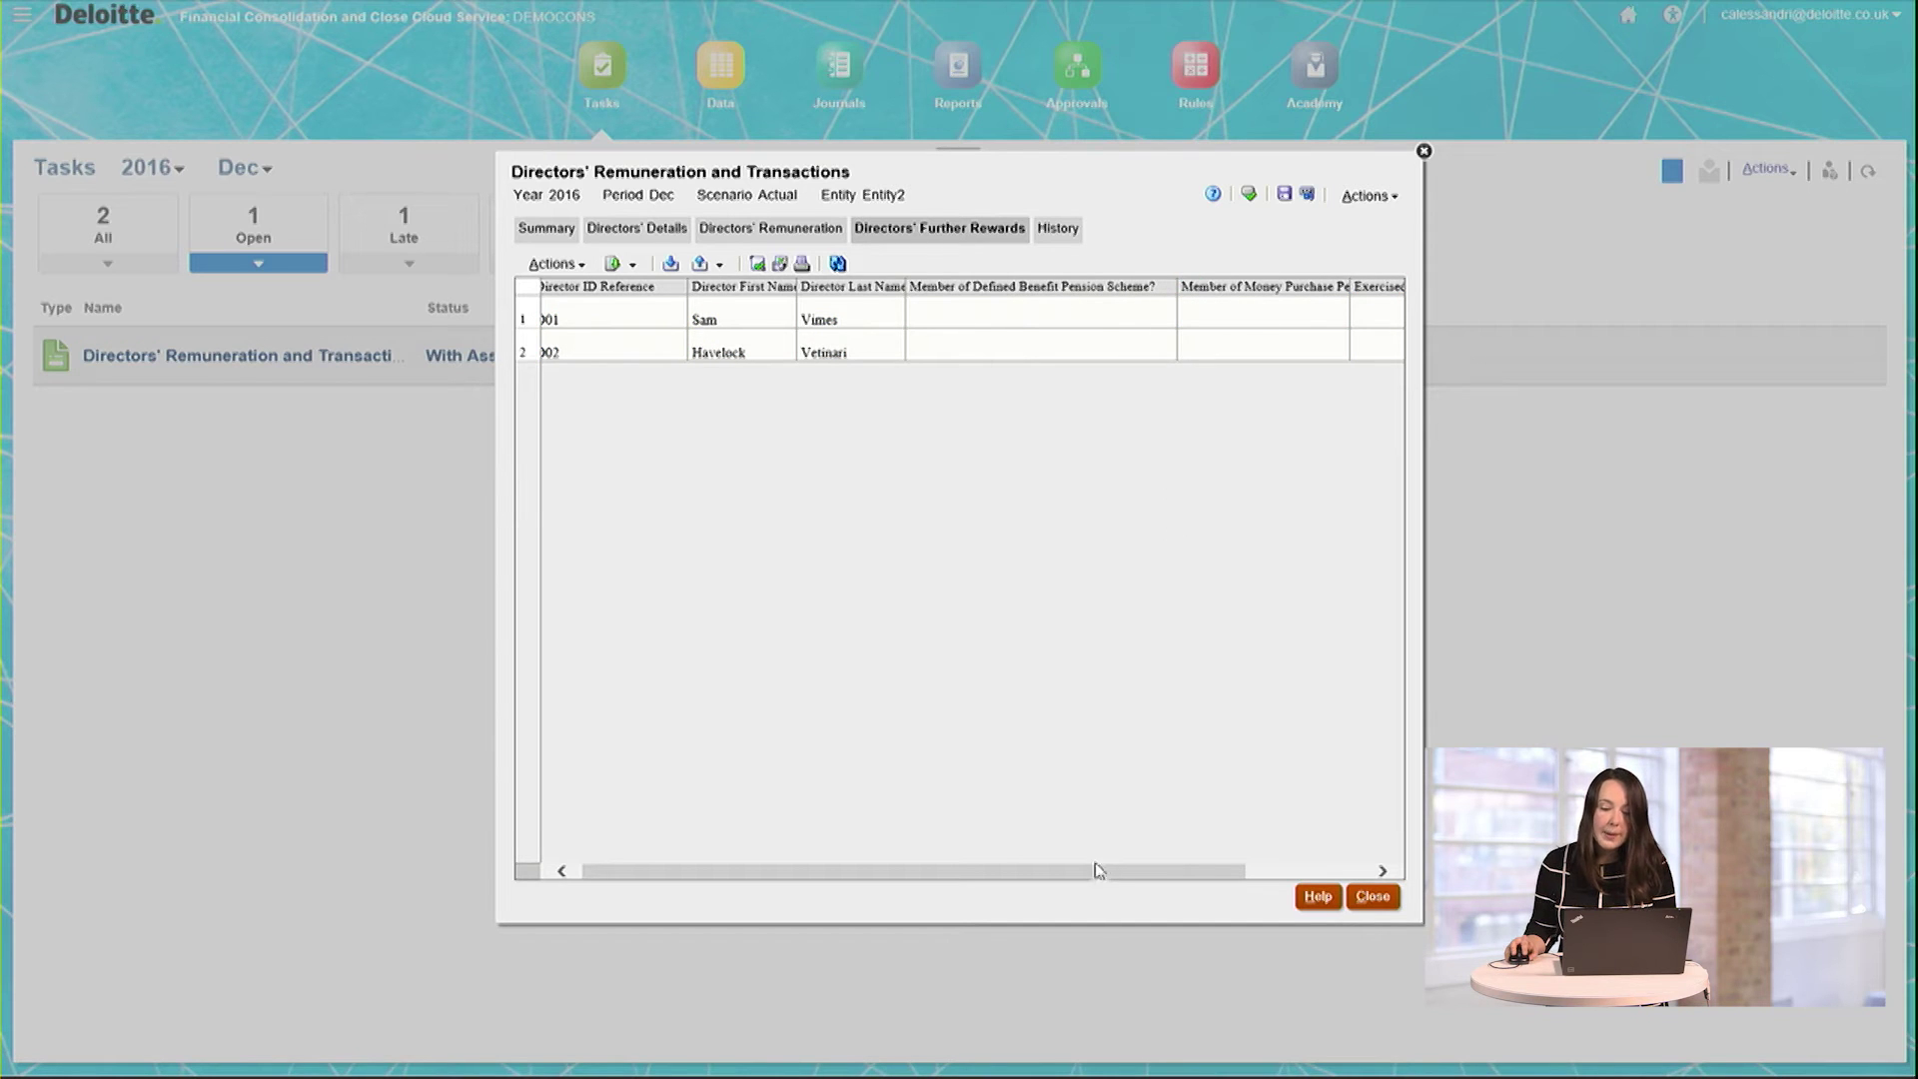
left_click_drag(1095, 872, 1224, 854)
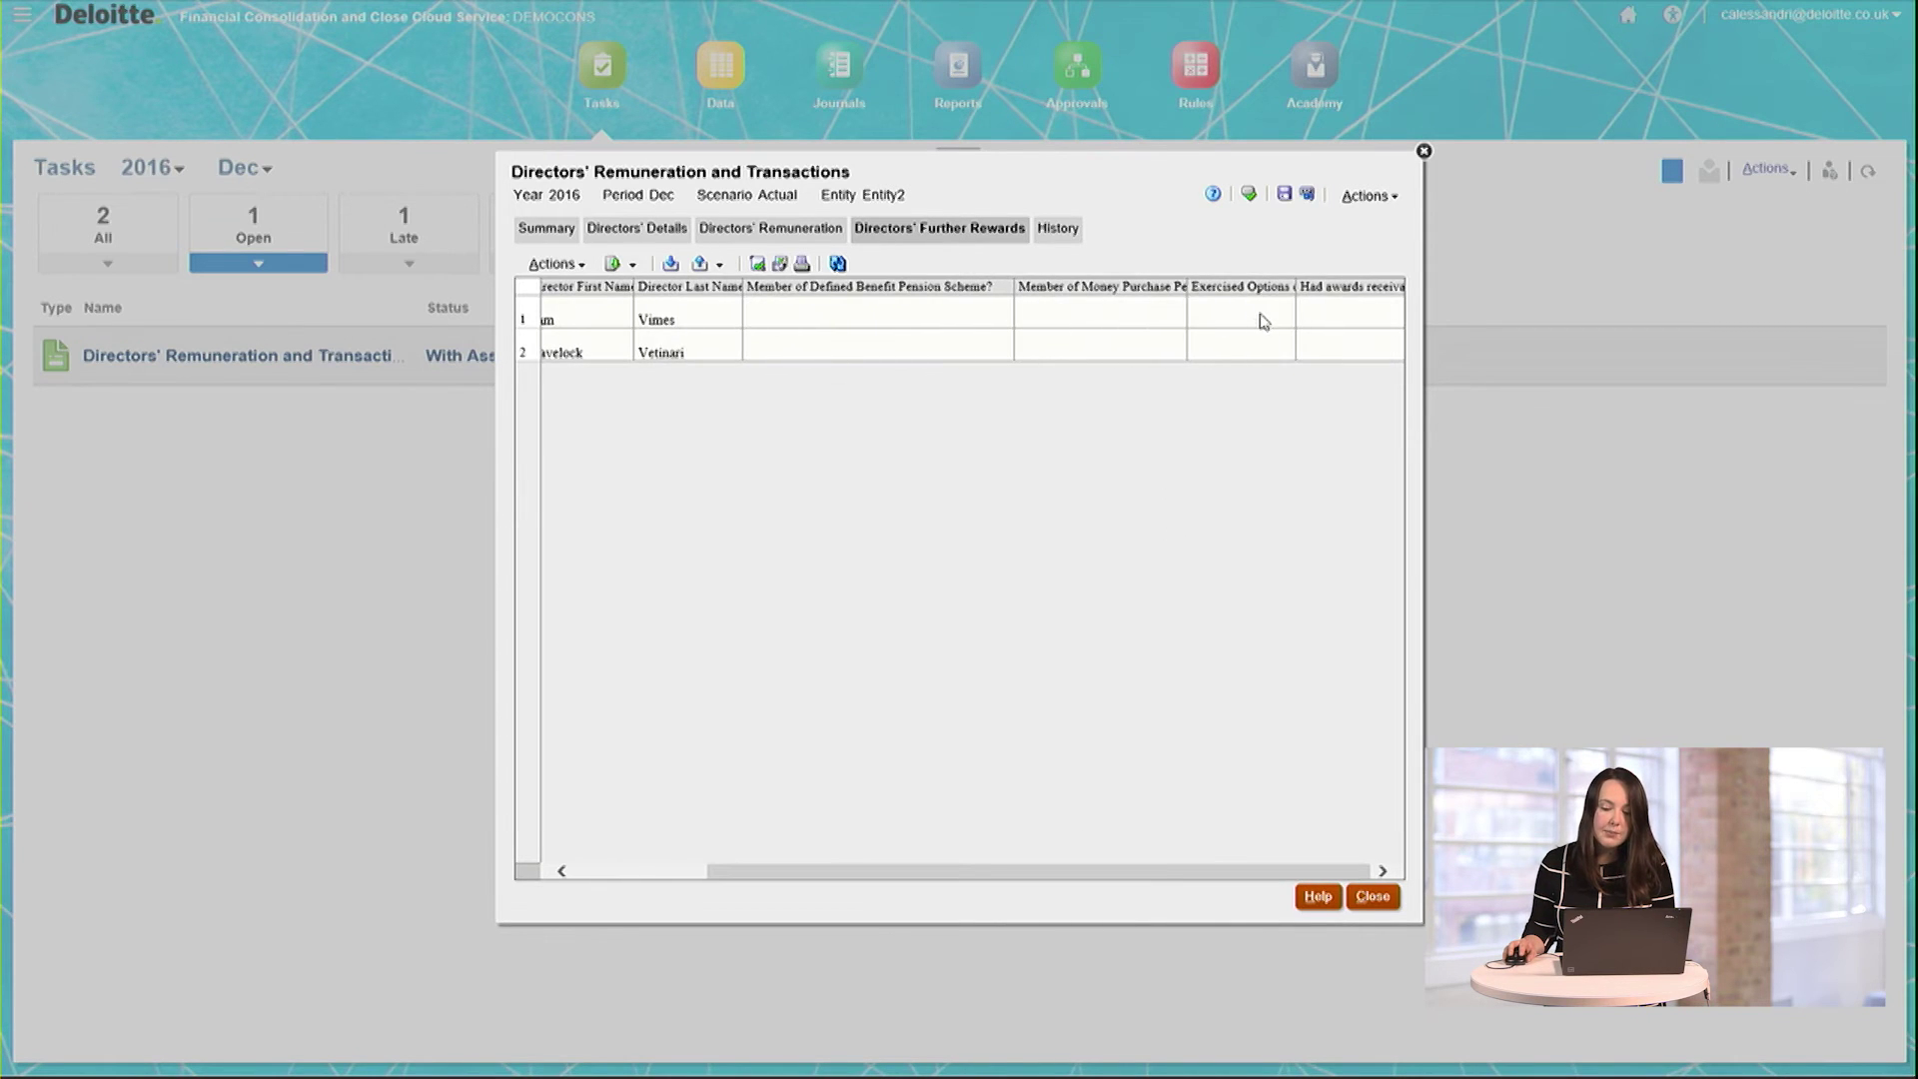
Step: Answer Yes for both D01 and D02 as defined benefit pension scheme members
left_click(919, 325)
left_click(920, 317)
left_click(943, 320)
left_click(934, 348)
left_click(948, 354)
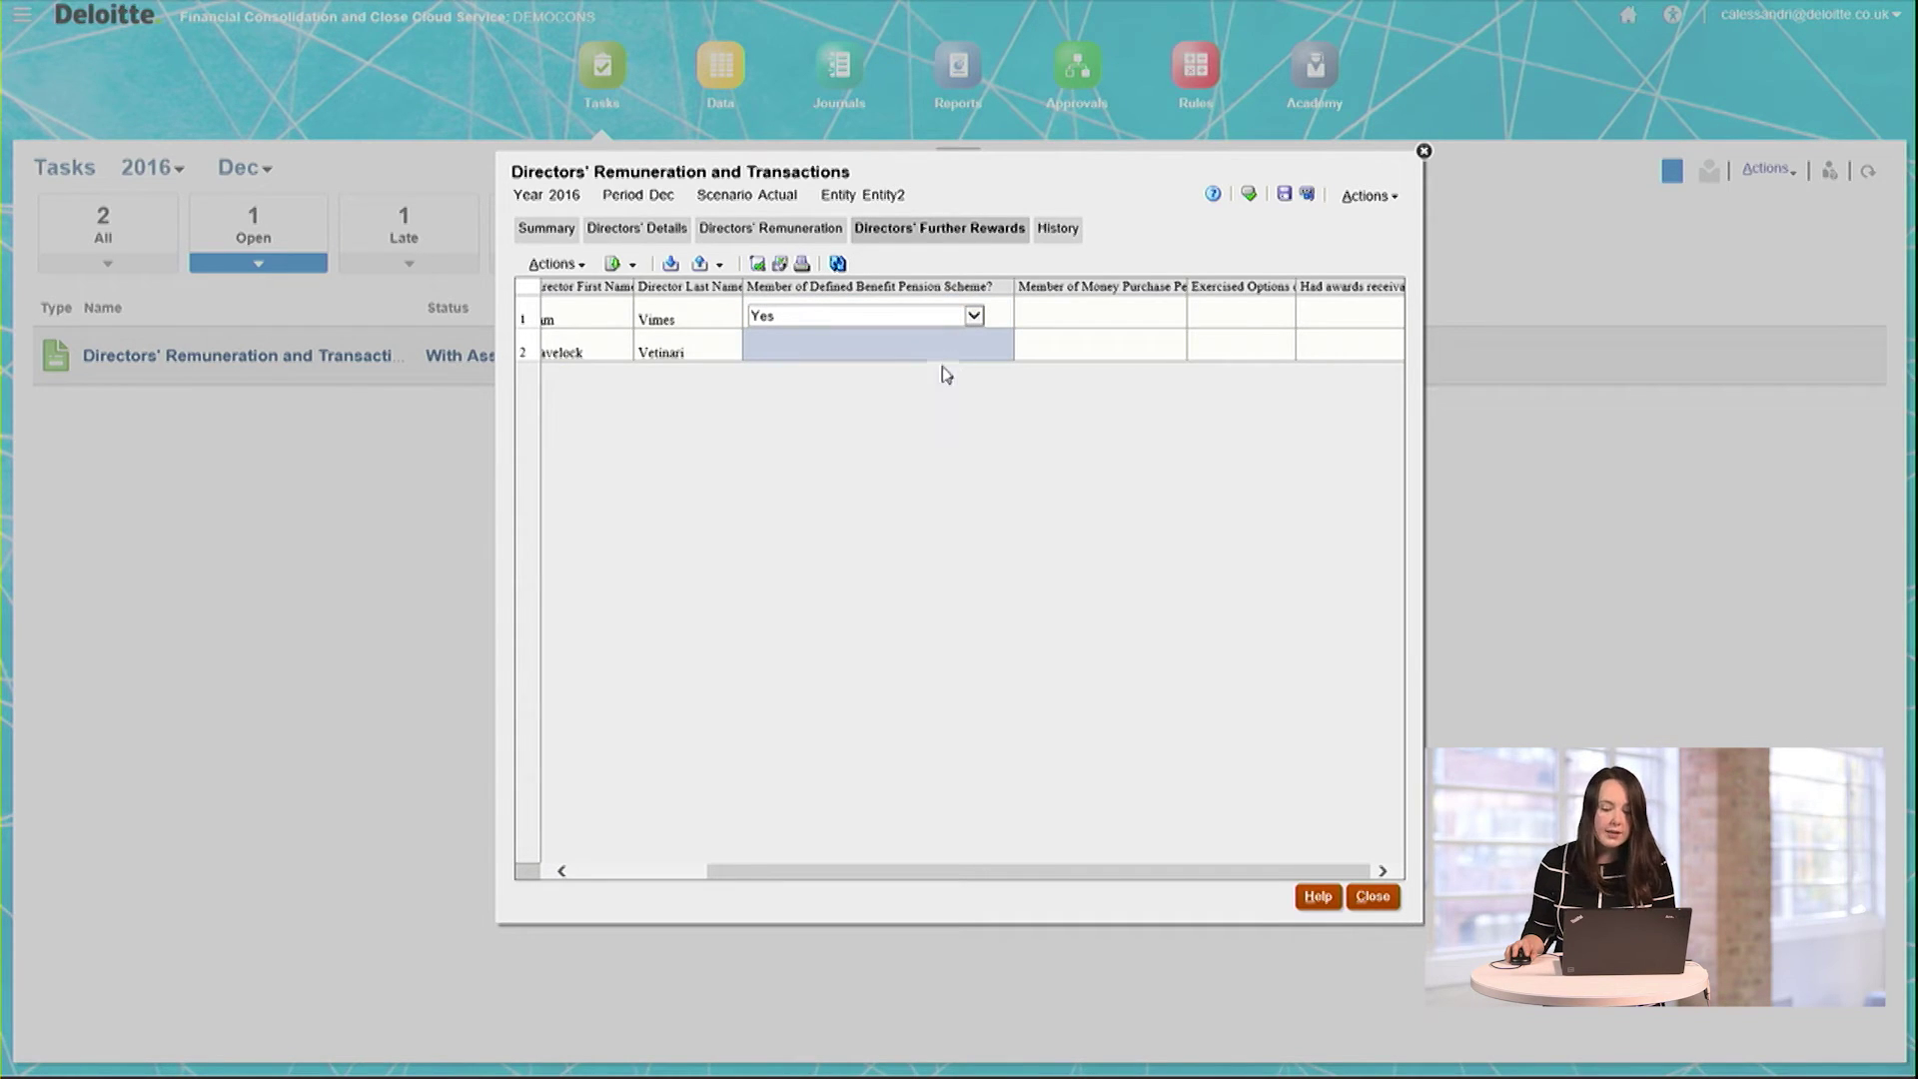
left_click(826, 345)
left_click(827, 334)
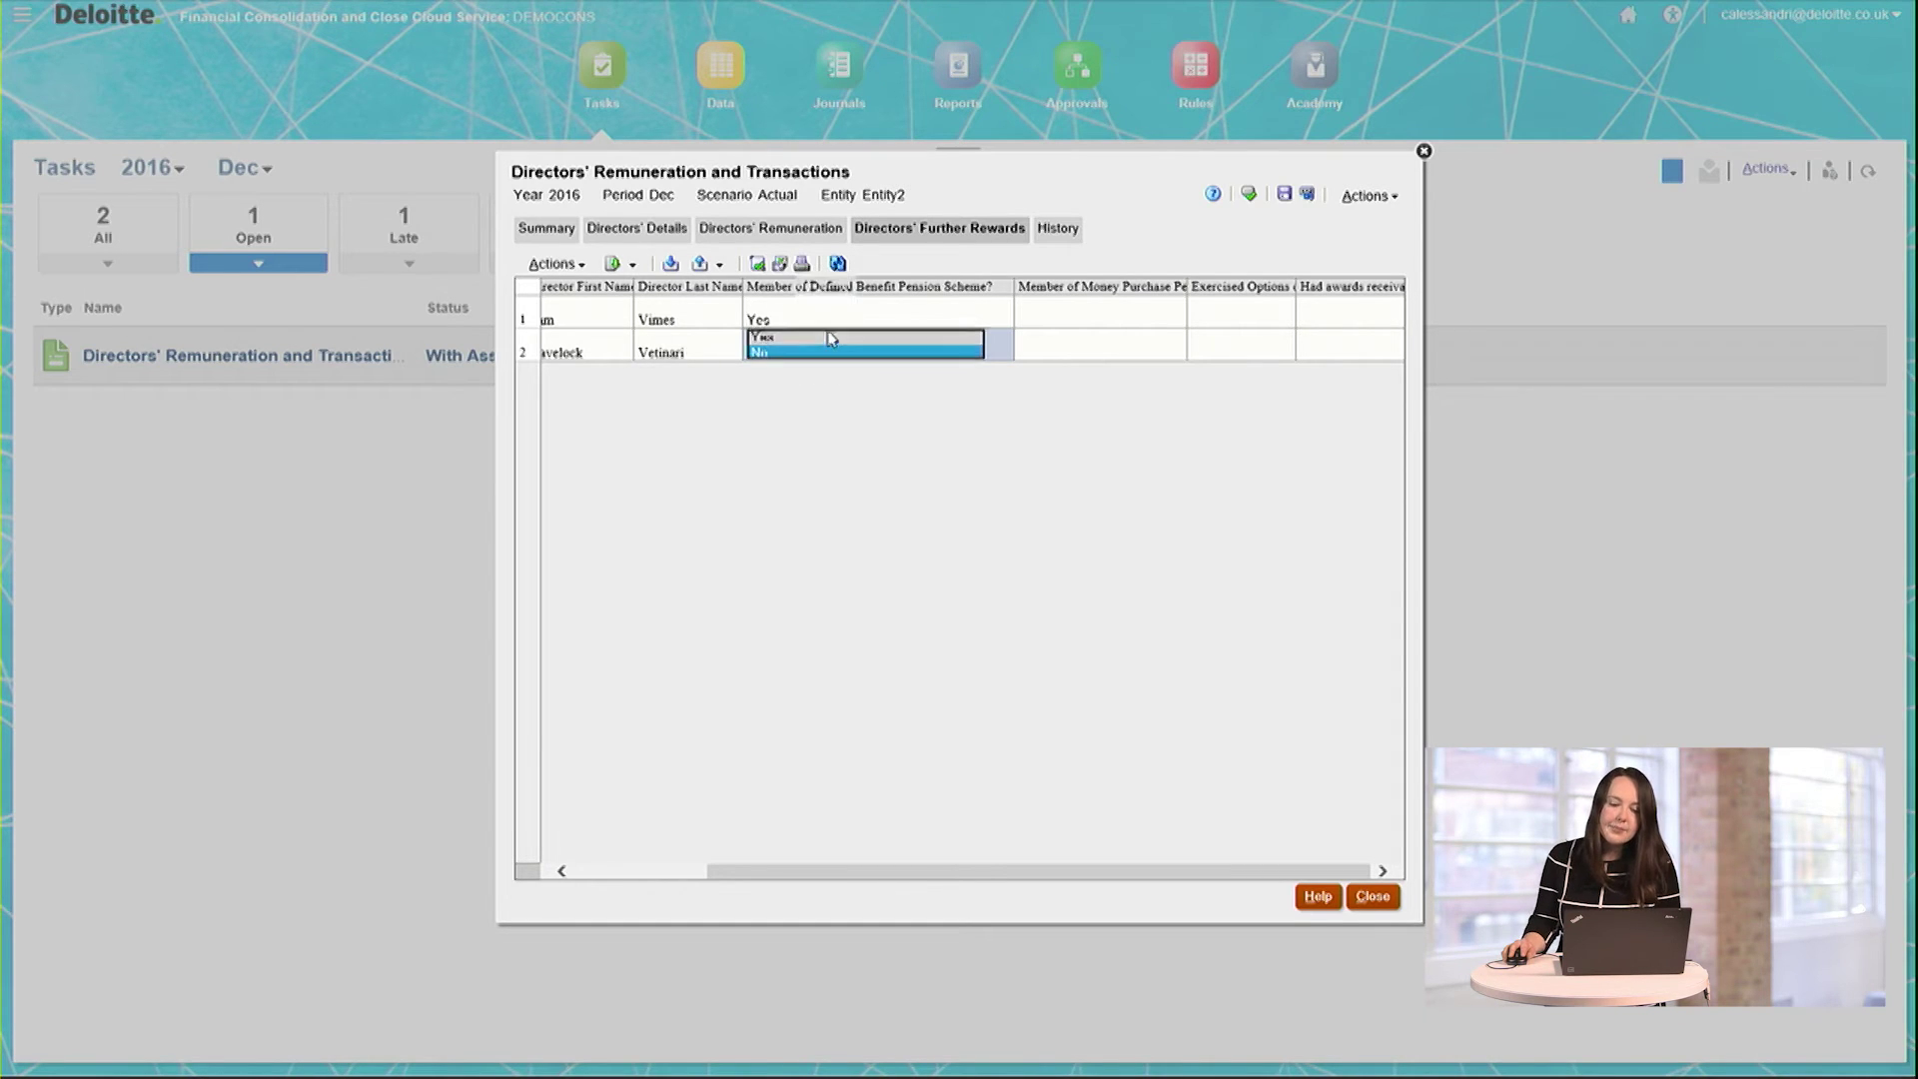
Step: Set money purchase membership to Yes for D01 and No for D02, then submit to the integrator
left_click(1066, 320)
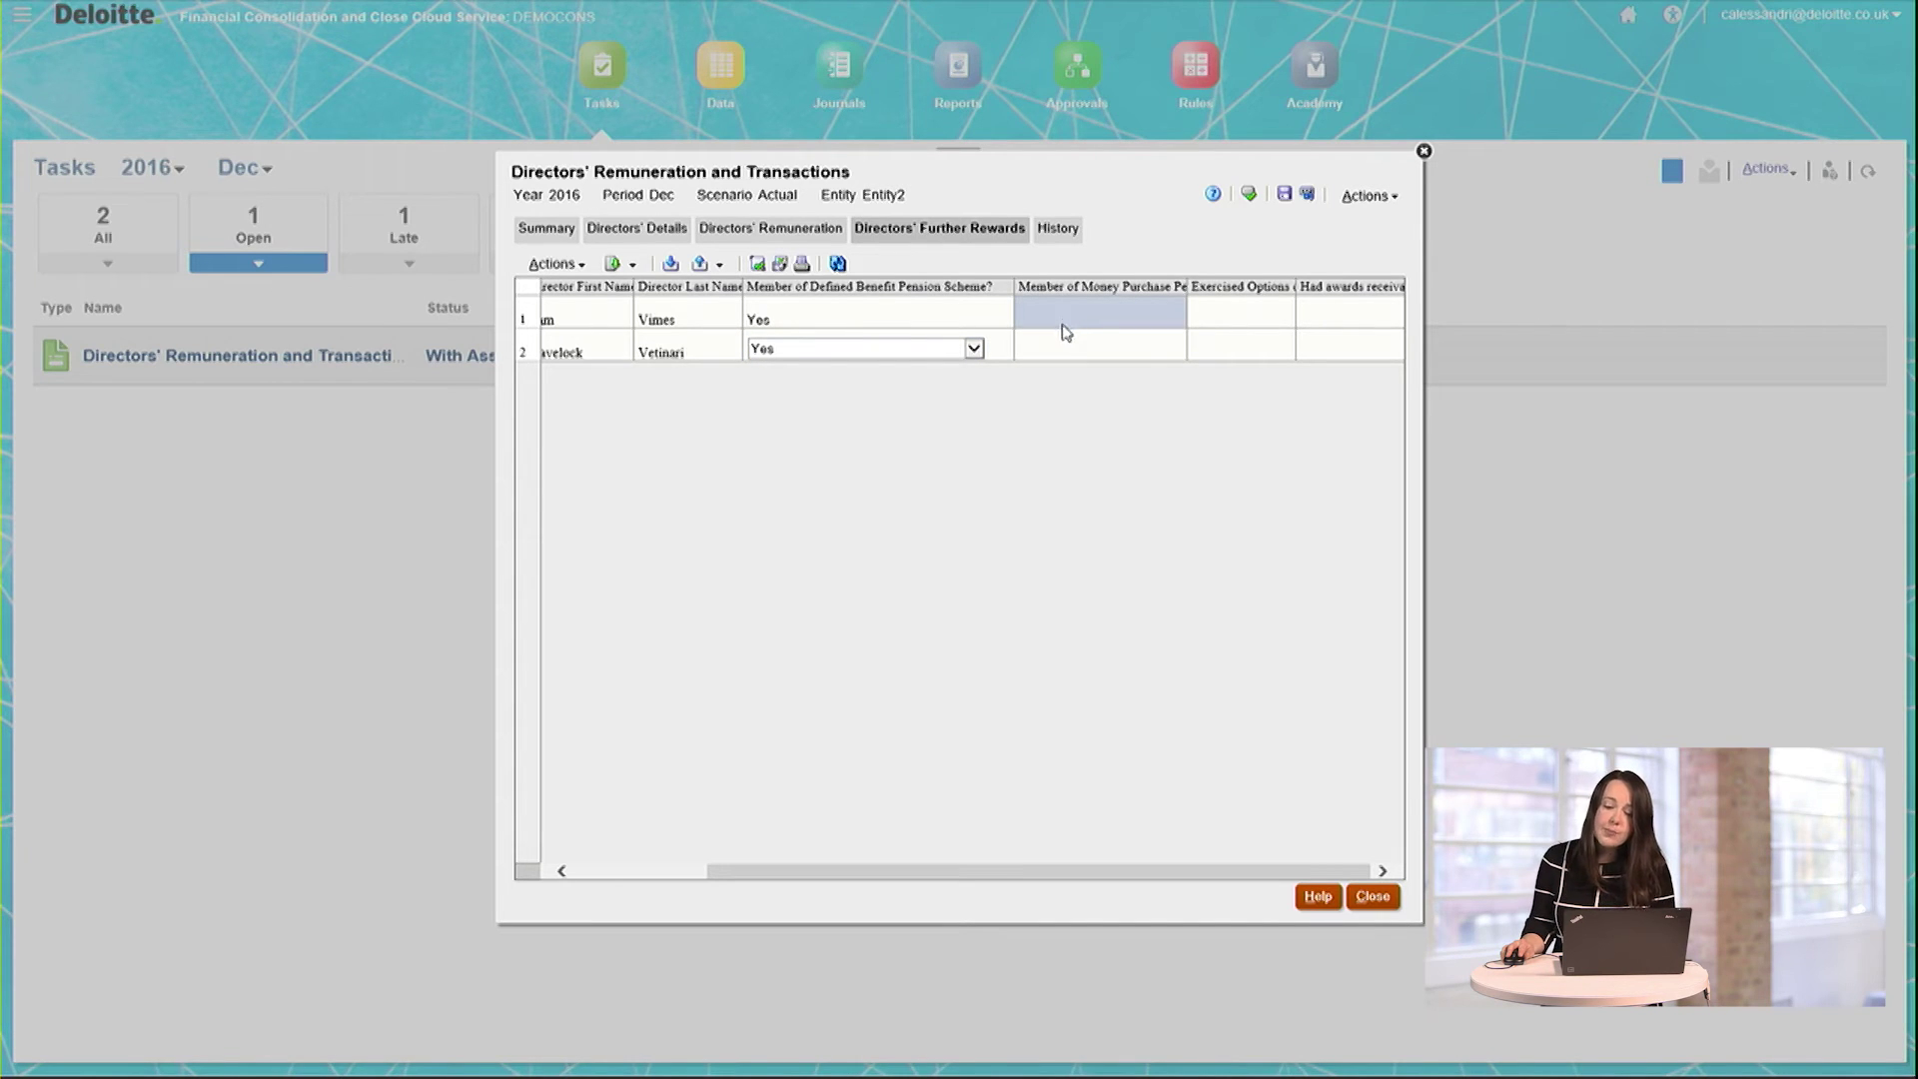
left_click(1067, 327)
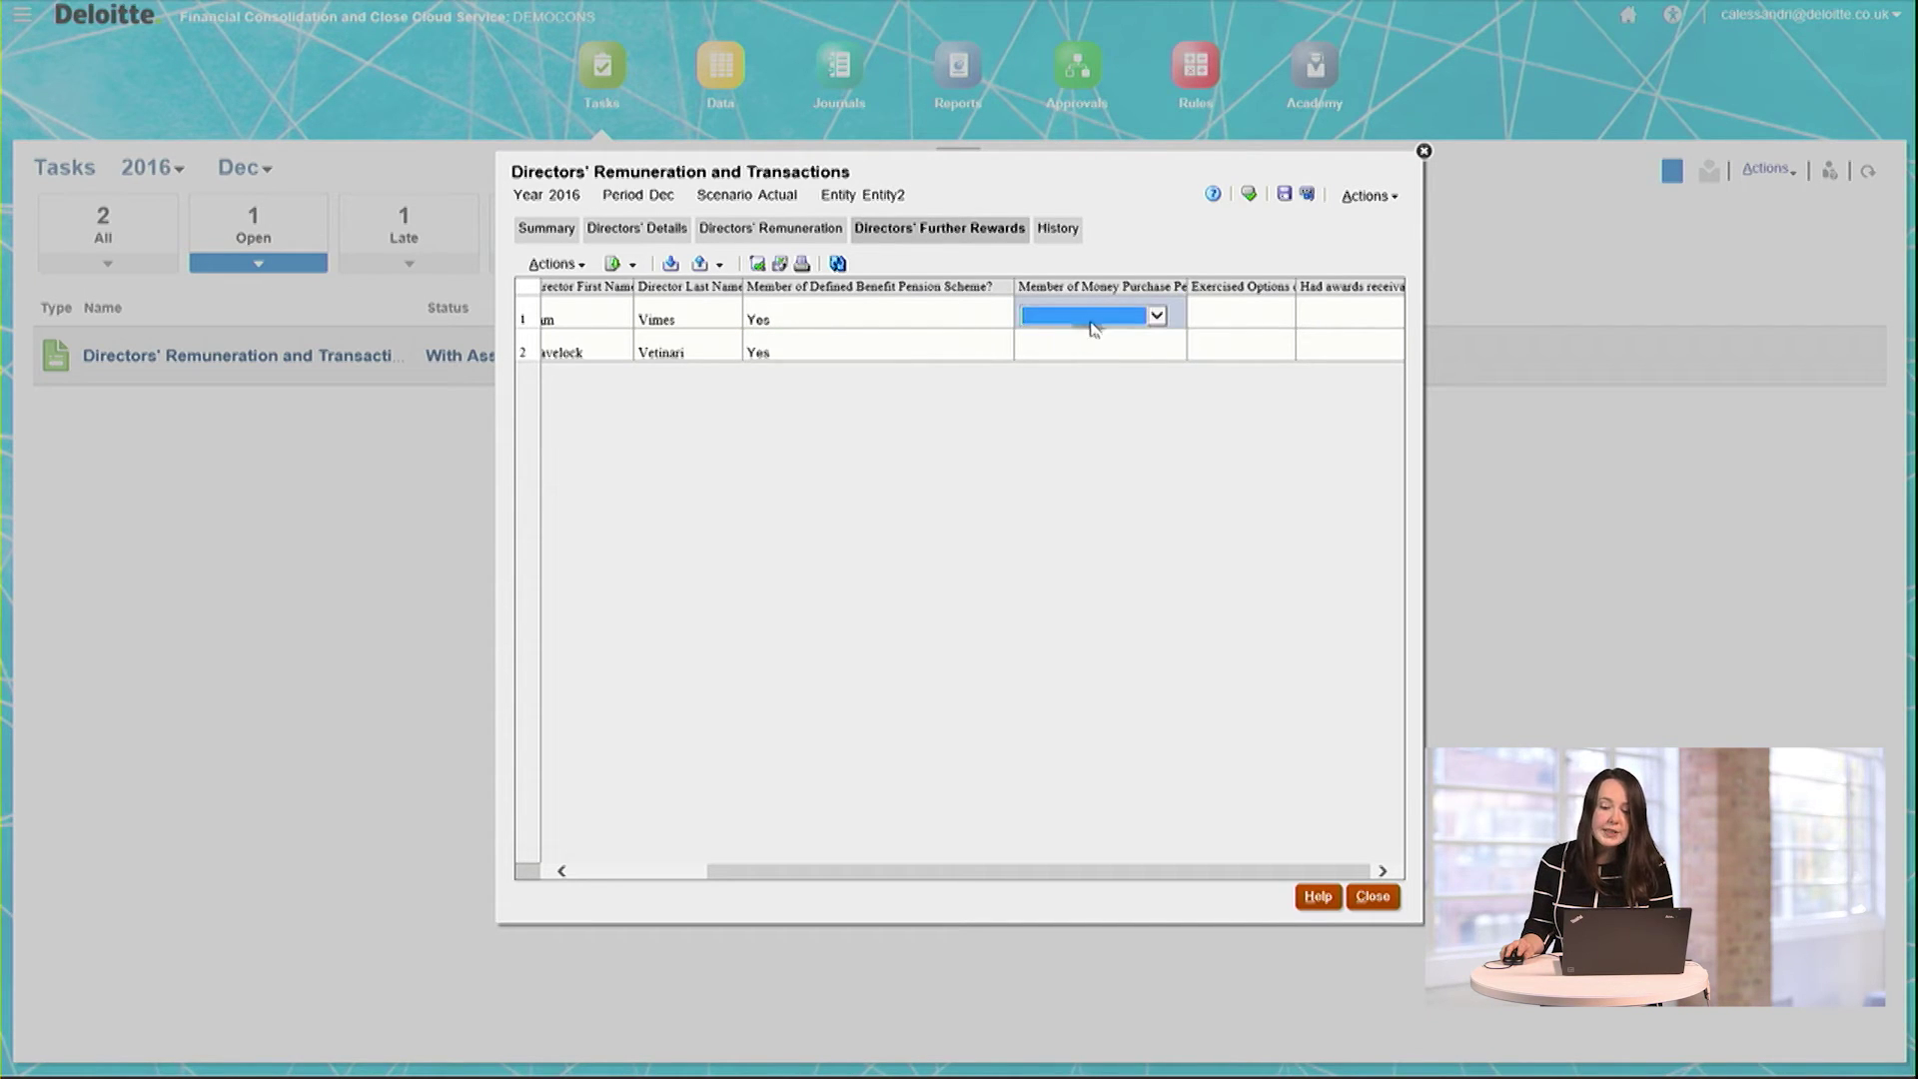
left_click(1104, 324)
left_click(1101, 343)
left_click(1090, 347)
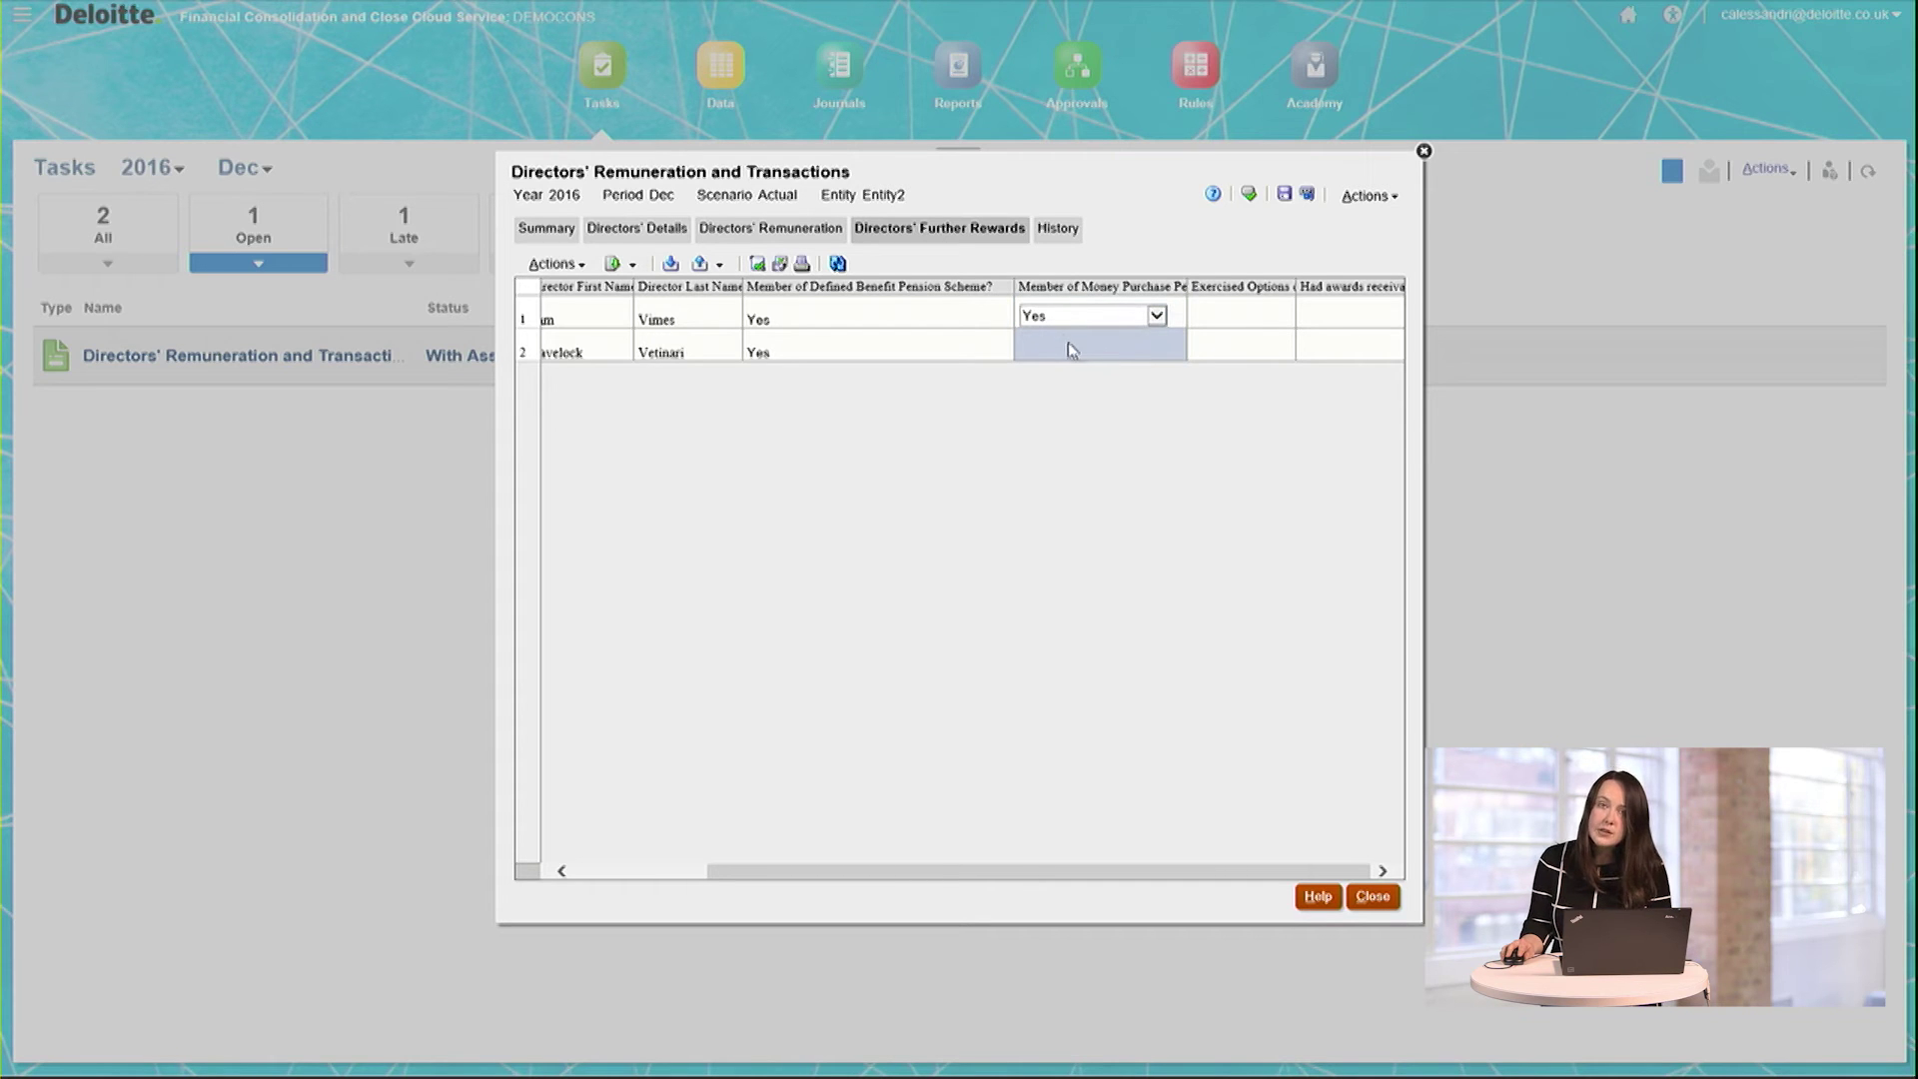
left_click(1076, 351)
left_click(1091, 354)
left_click(1109, 379)
left_click(1200, 386)
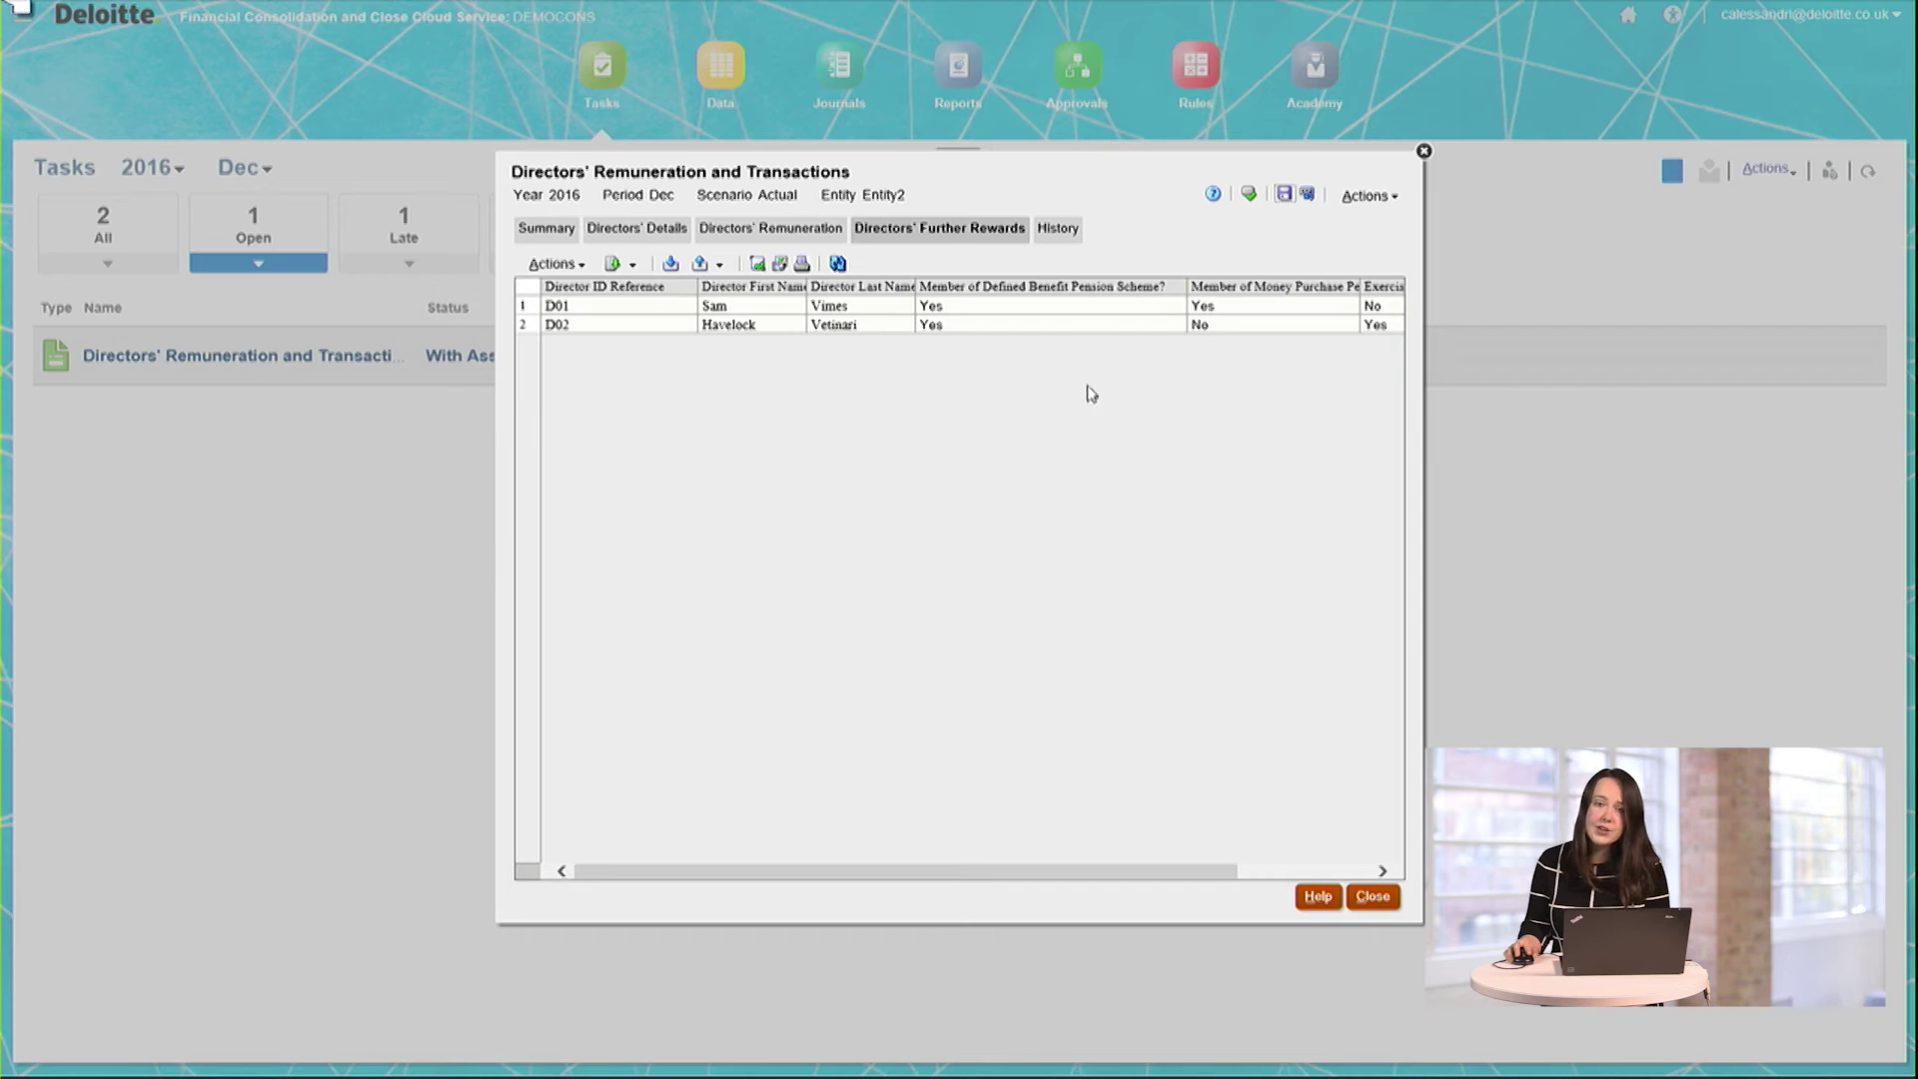
left_click(1246, 196)
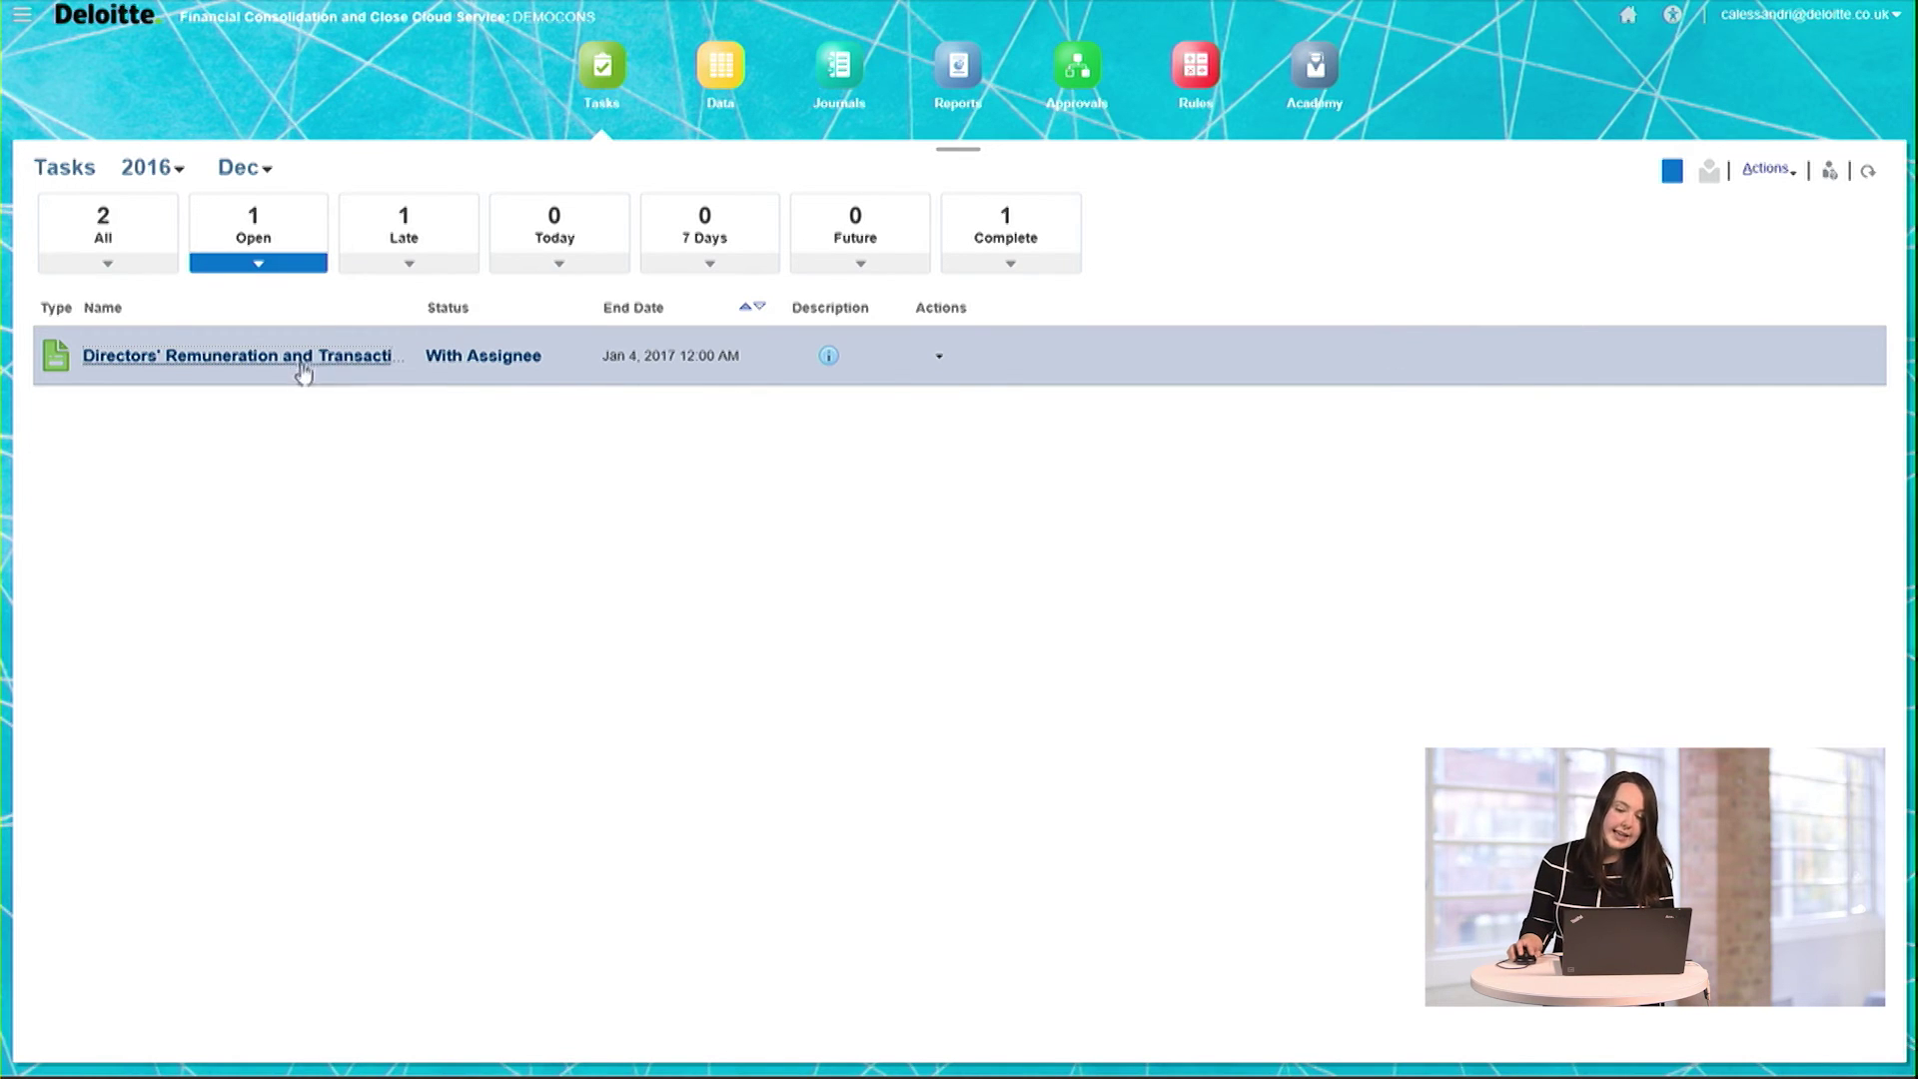
Step: Refresh the task list to show the task With Integrator and reopen it
left_click(1867, 172)
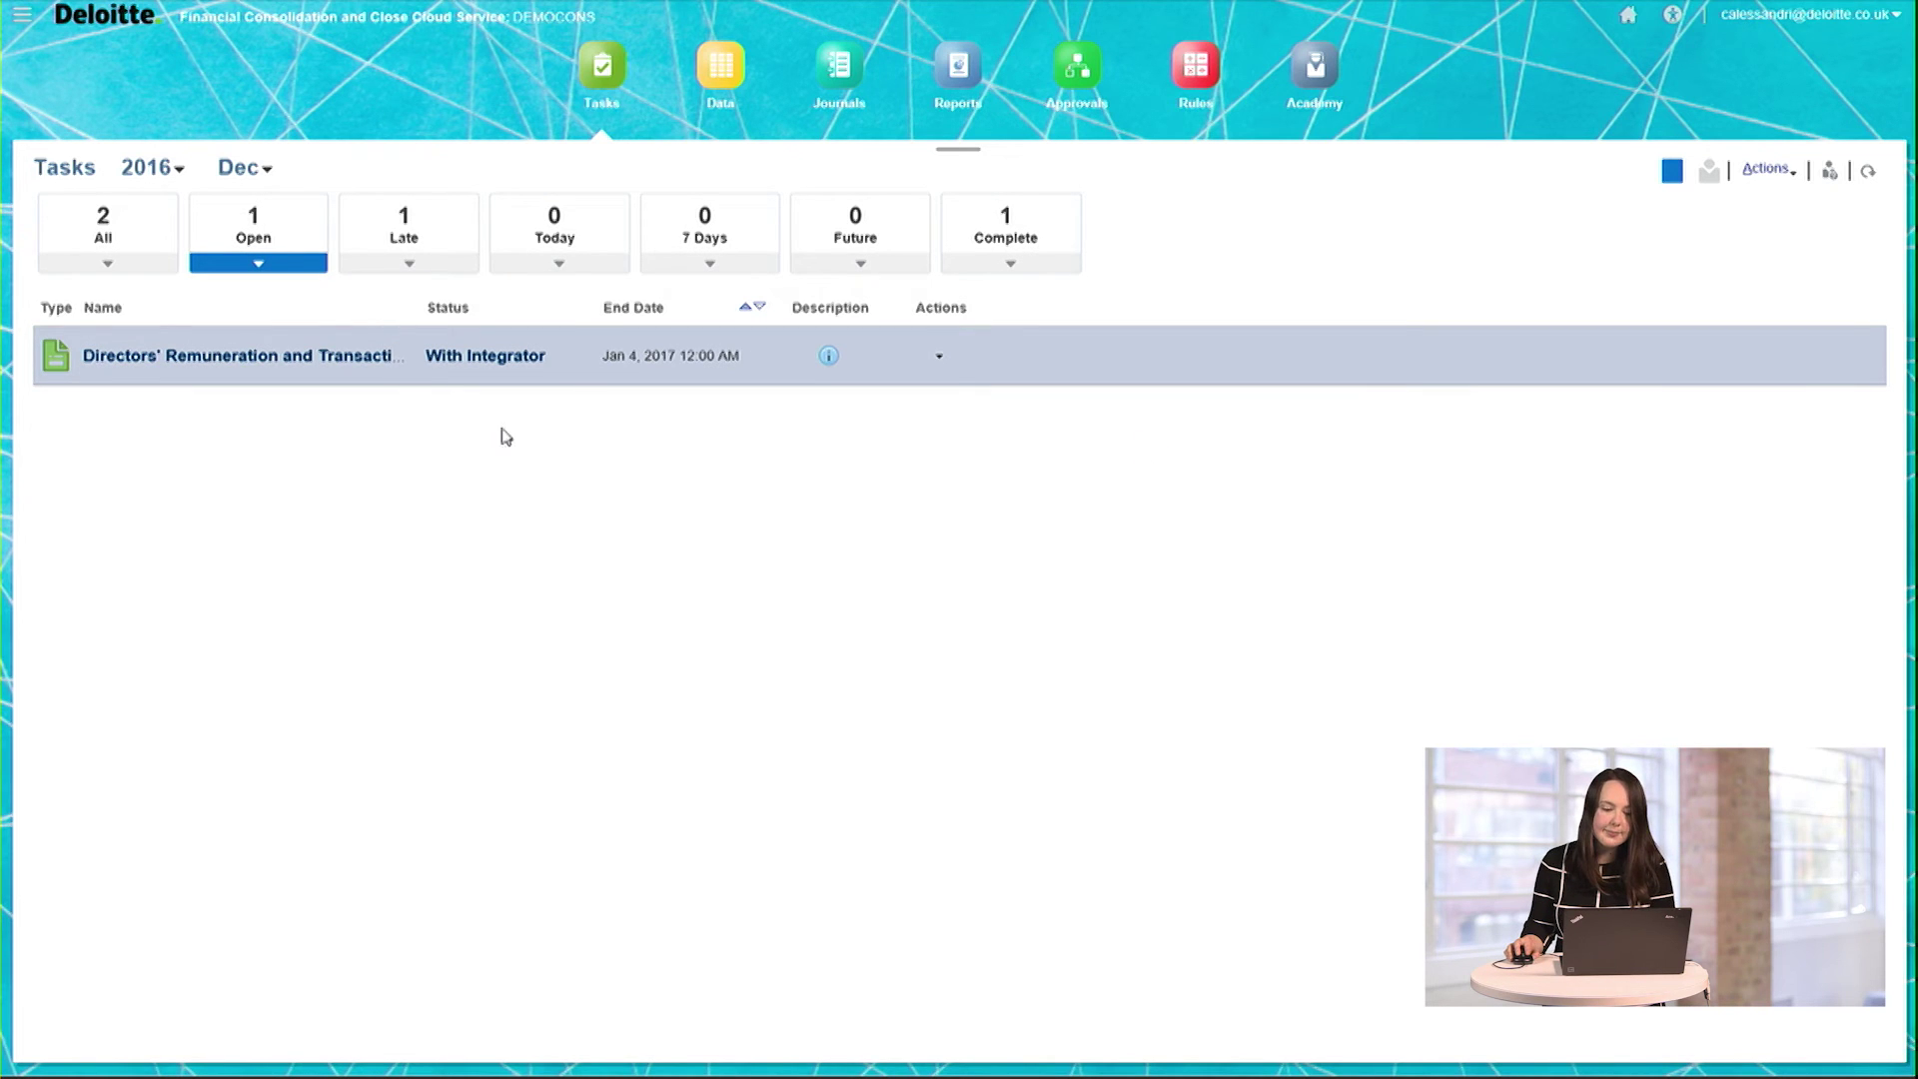
left_click(371, 360)
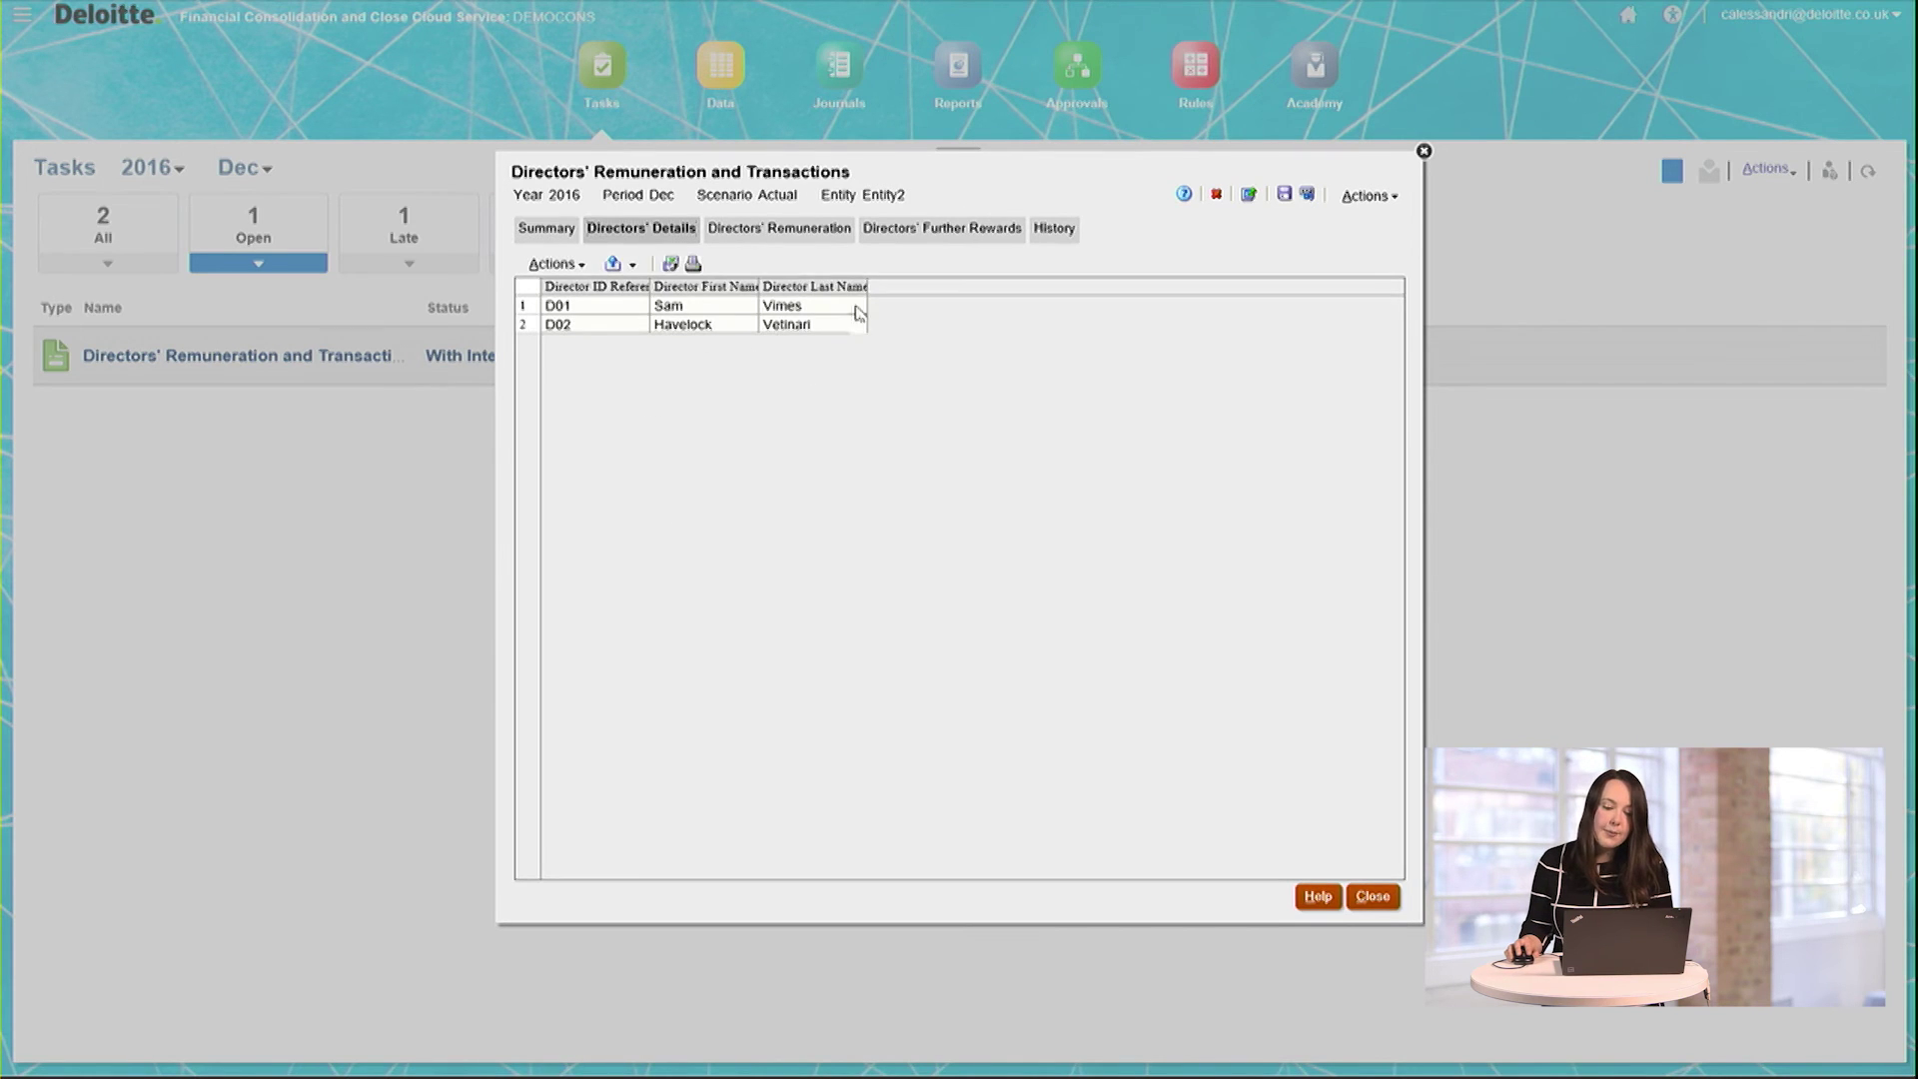
Step: Review the remuneration figures, including D01's £54,000 receivable and £9,000 company contributions
left_click(814, 229)
left_click(864, 326)
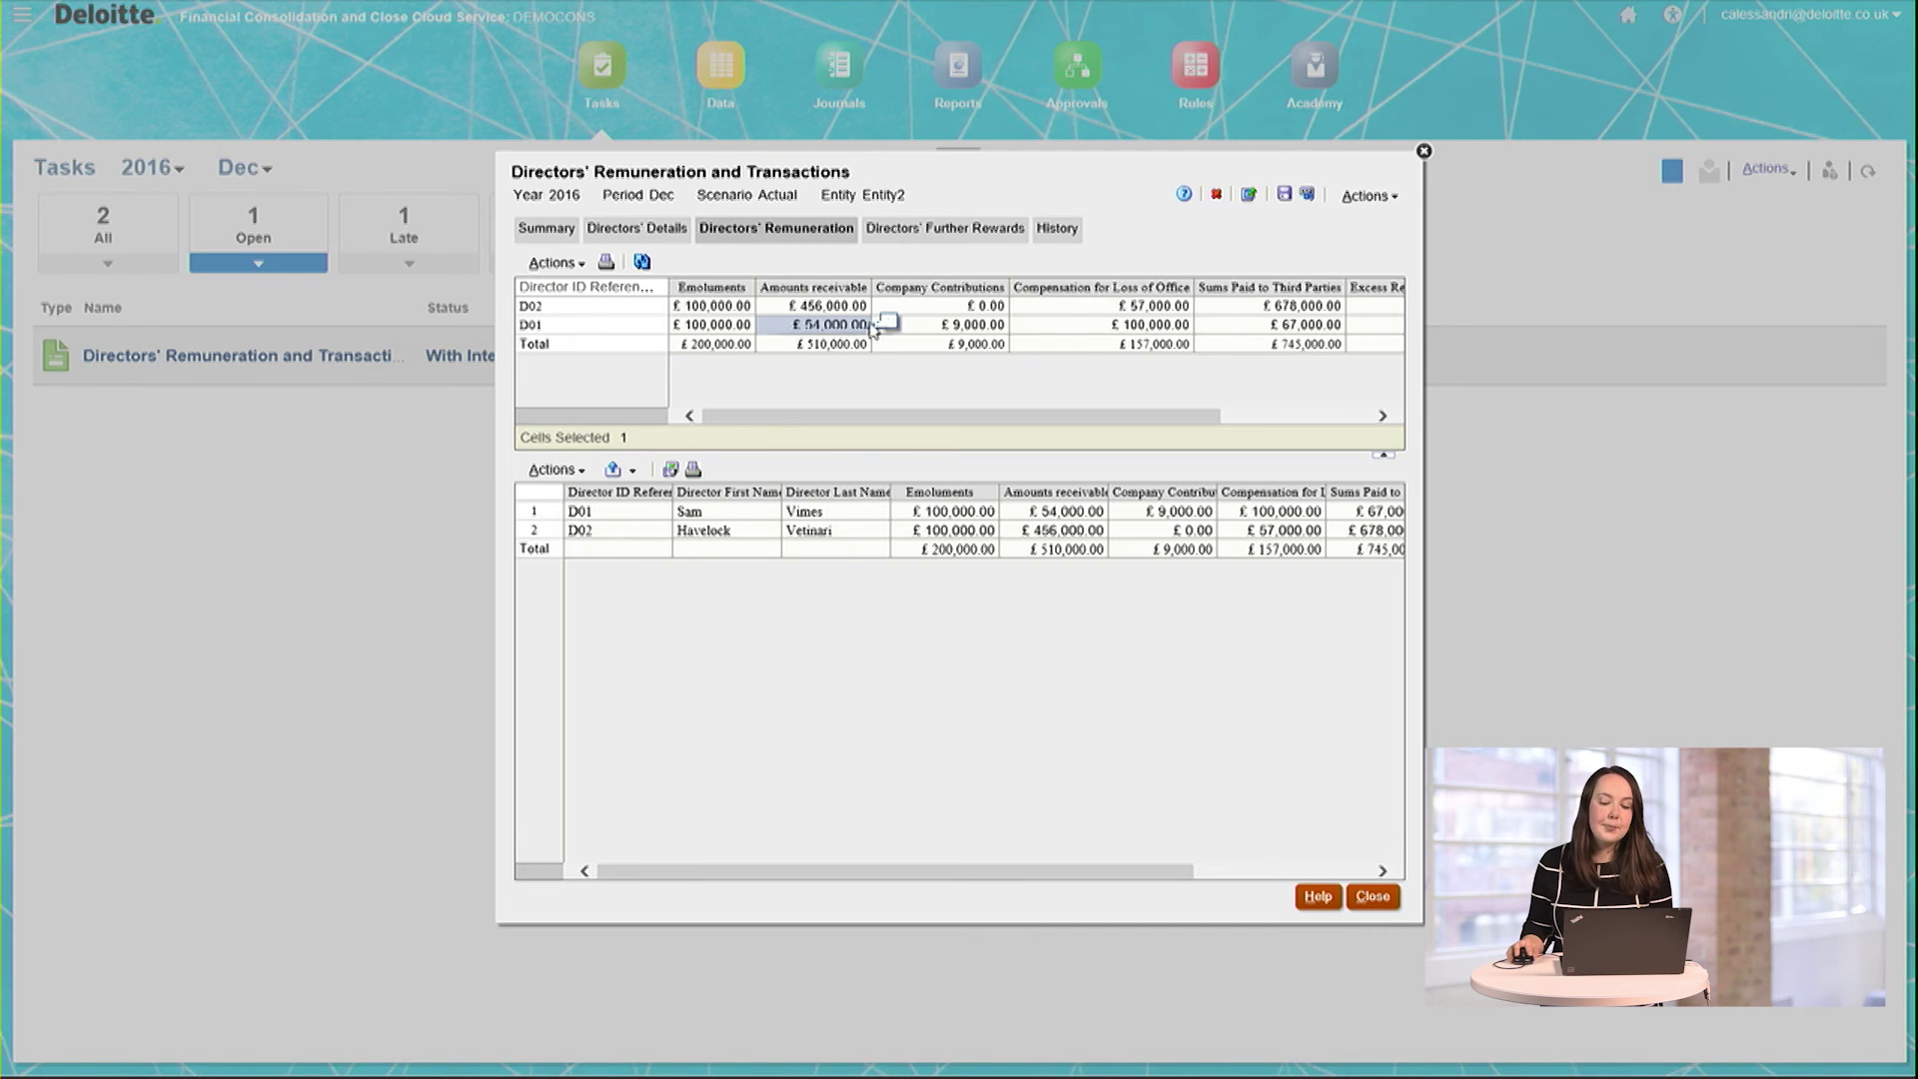
left_click(941, 327)
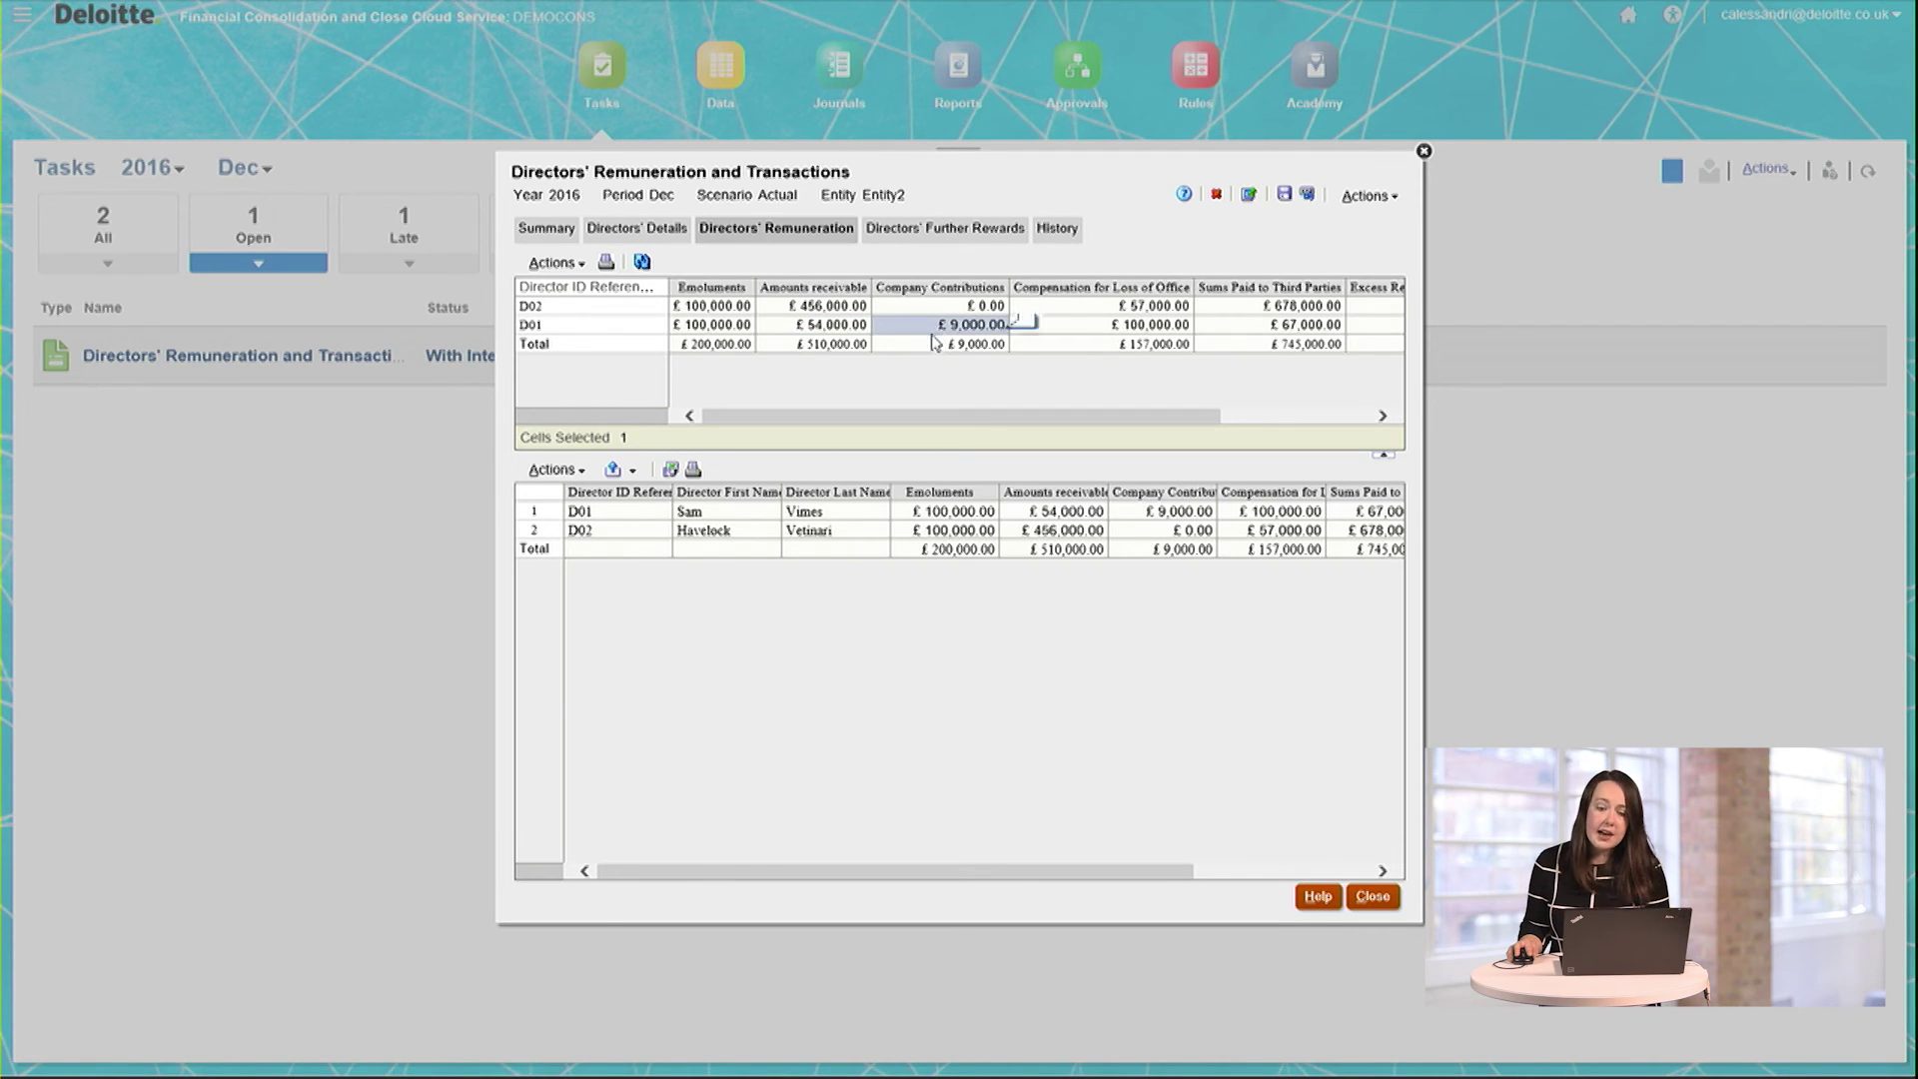
left_click(925, 344)
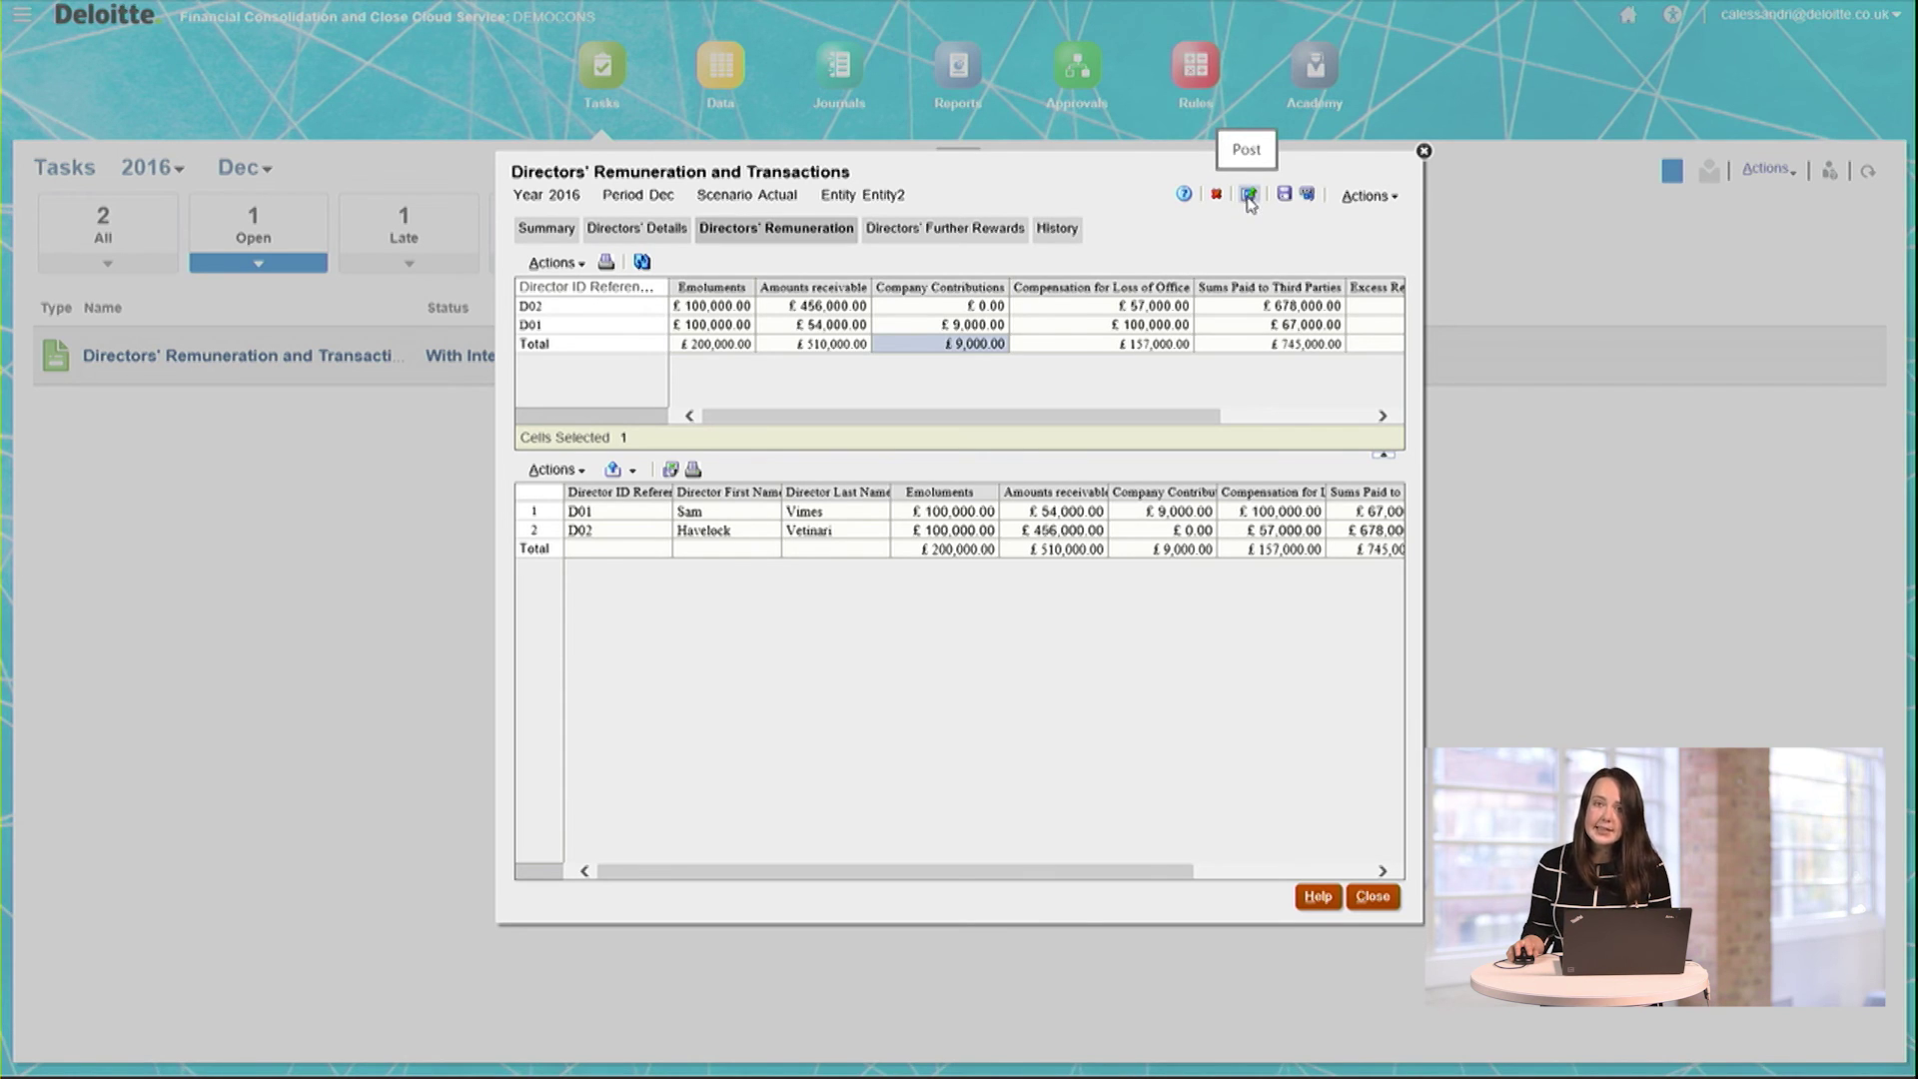
Step: Post the submitted Directors' Remuneration supplemental data
left_click(1247, 198)
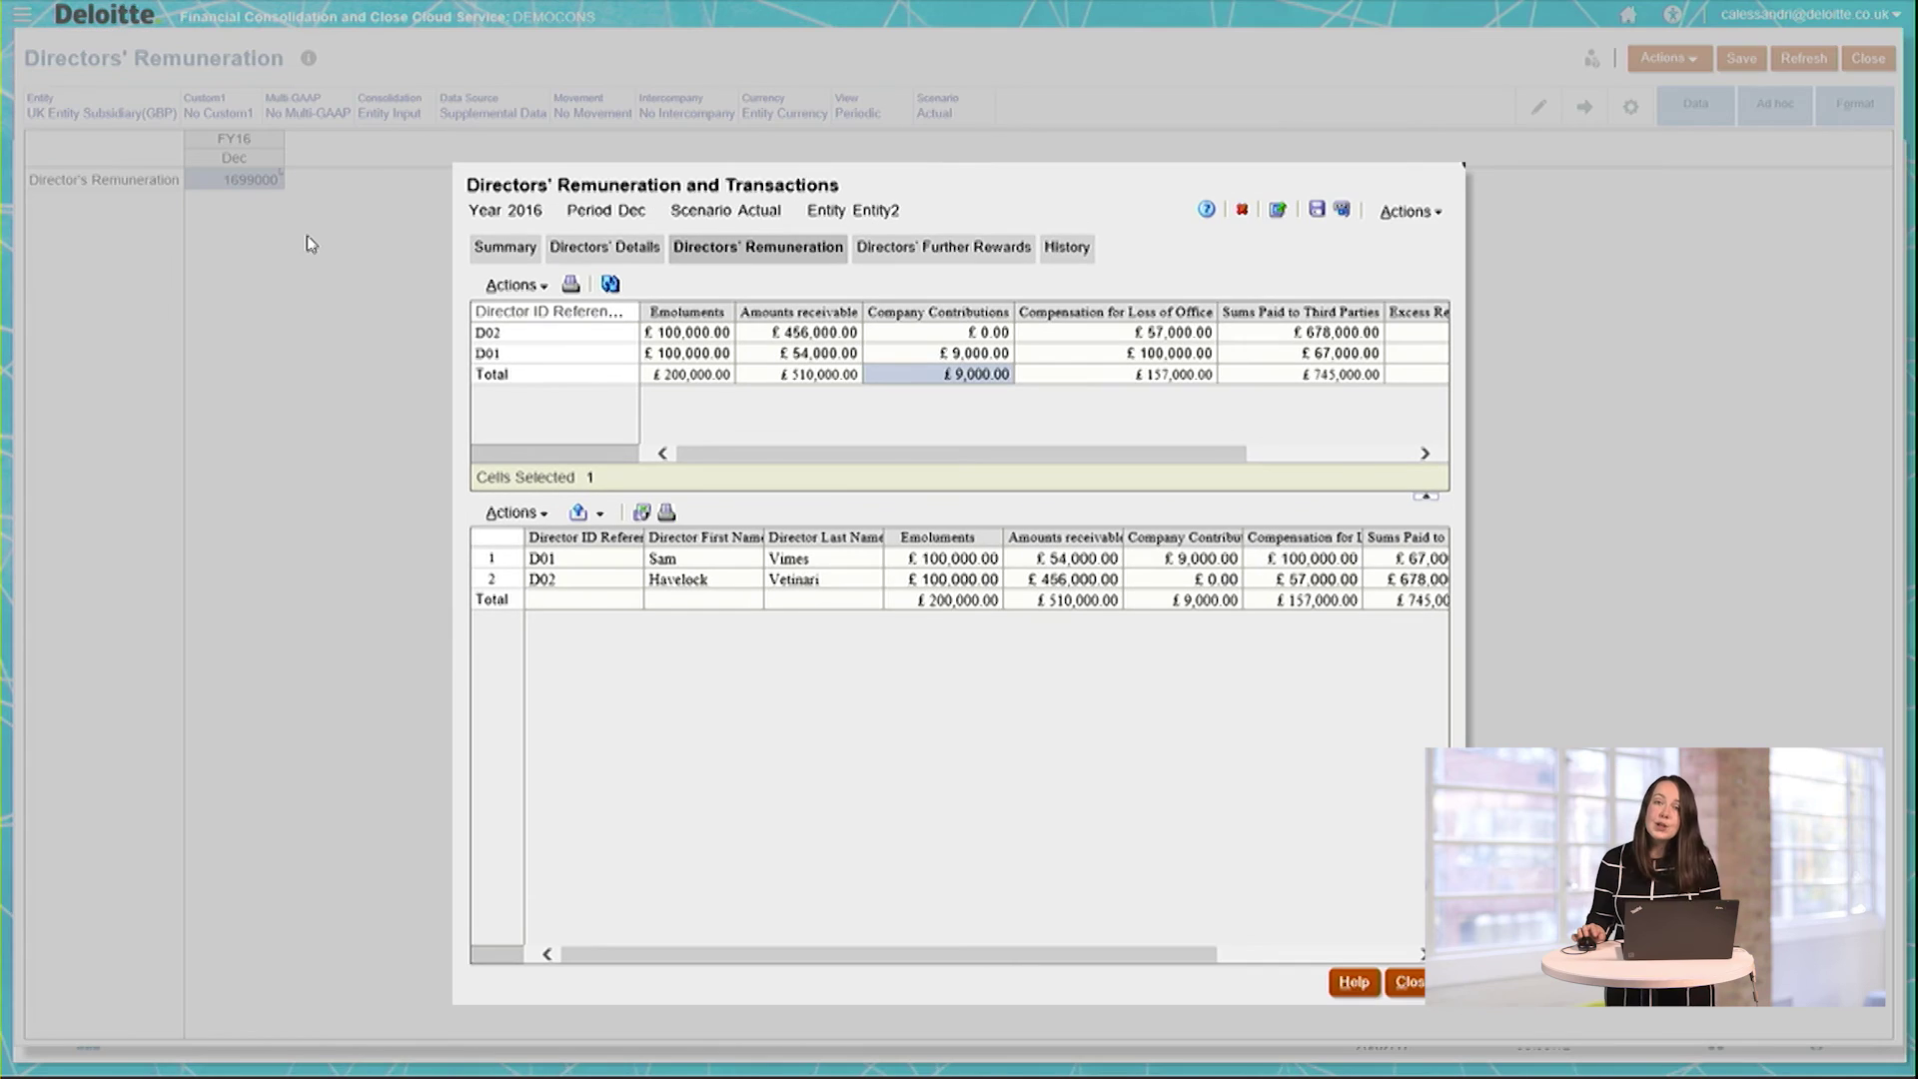